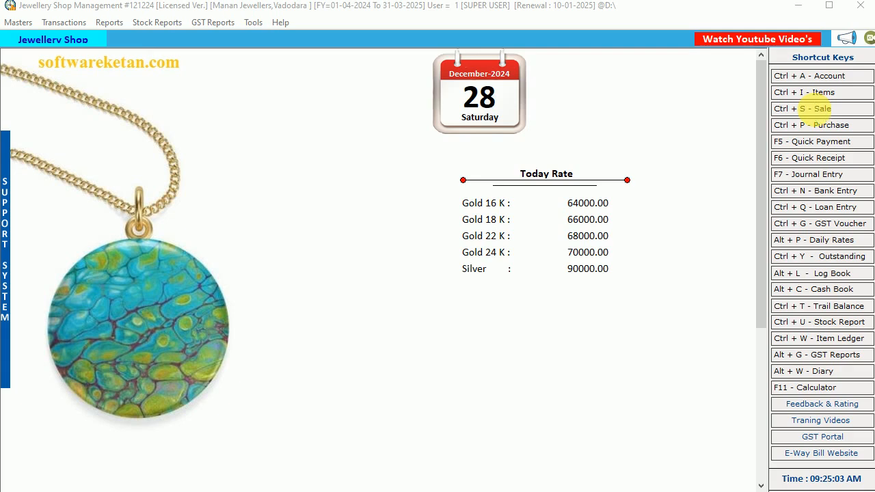
# Open the sale bills list and show the bills dated from 01-04-2024 to 28-12-2024.
pyautogui.click(55, 23)
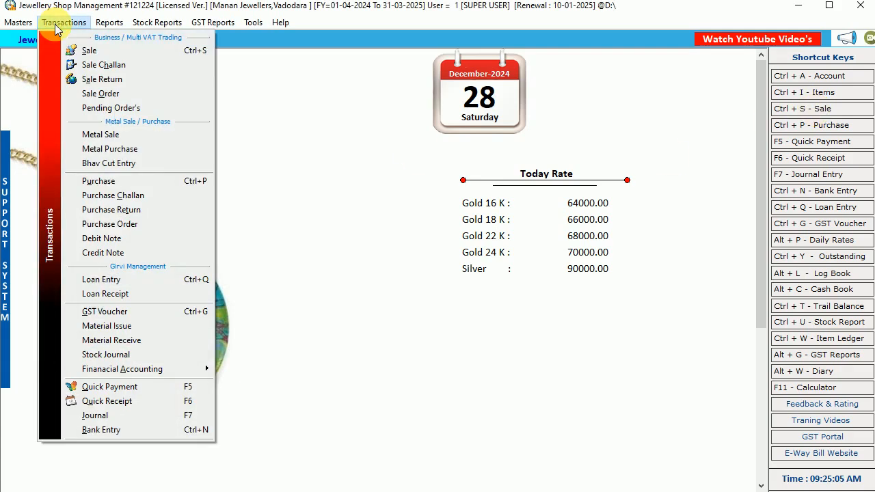
pyautogui.click(135, 50)
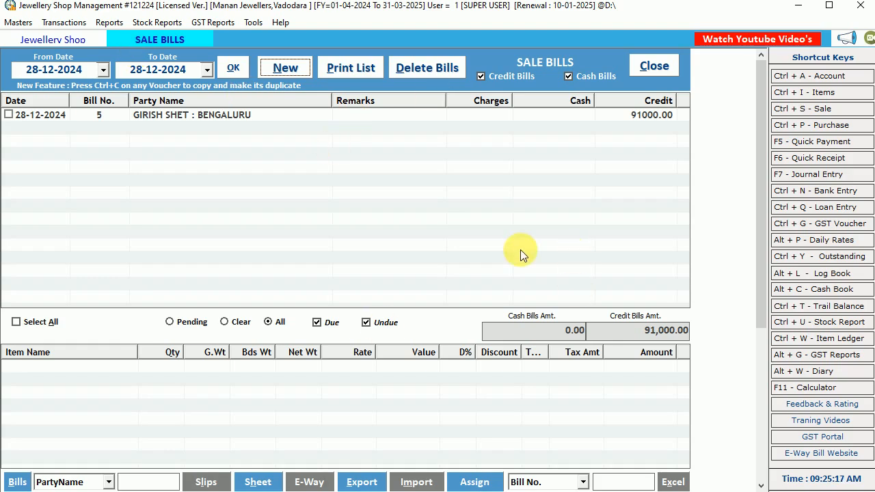
pyautogui.click(105, 71)
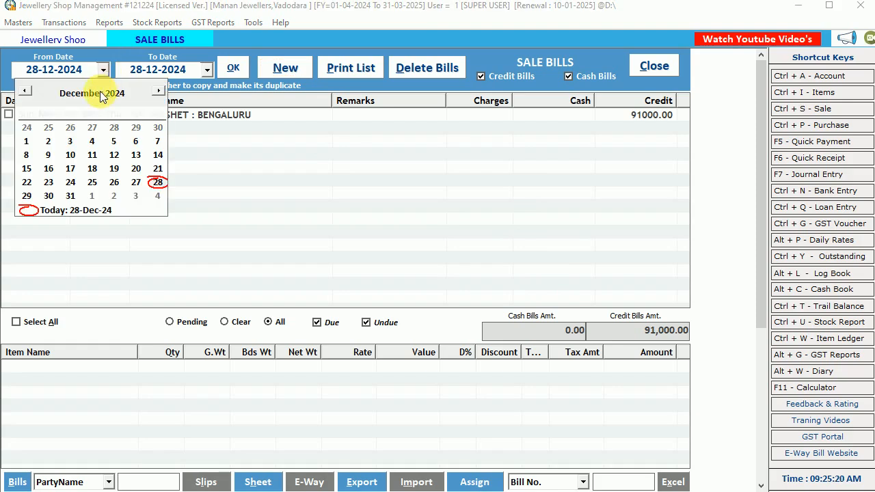
pyautogui.click(27, 92)
pyautogui.click(27, 92)
pyautogui.click(28, 92)
pyautogui.click(27, 93)
pyautogui.click(27, 92)
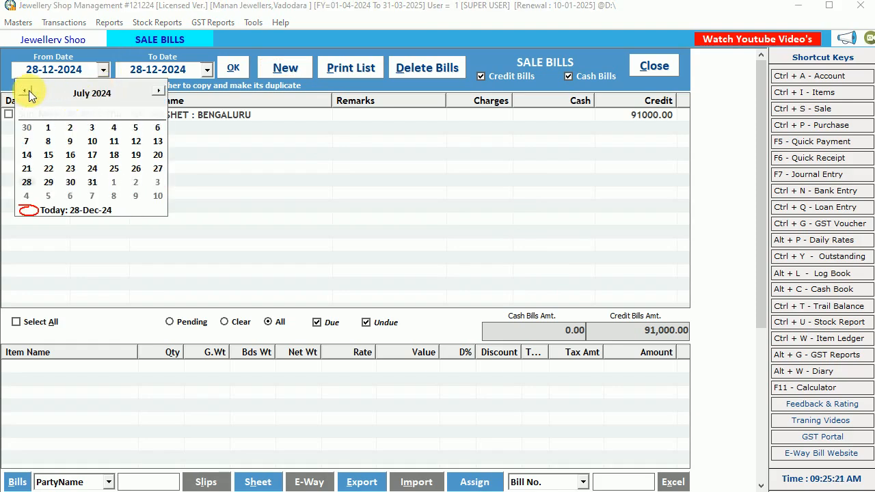
pyautogui.click(27, 93)
pyautogui.click(28, 92)
pyautogui.click(27, 93)
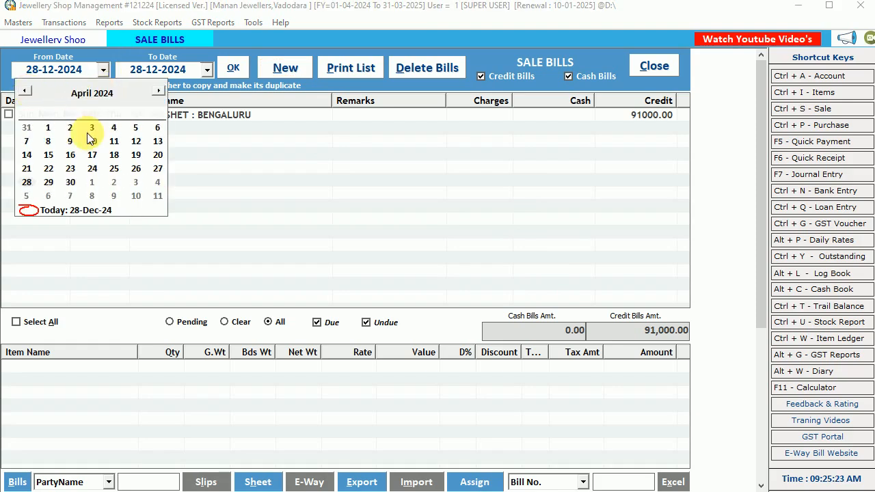
pyautogui.click(48, 127)
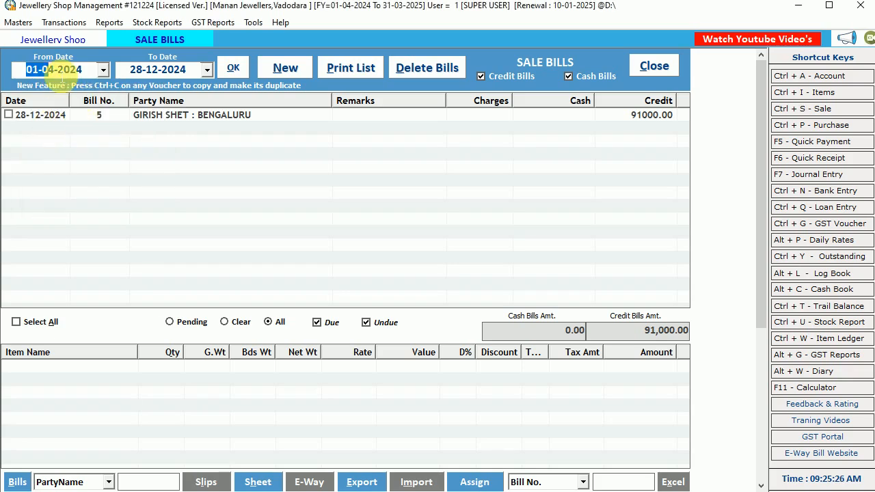
pyautogui.click(236, 70)
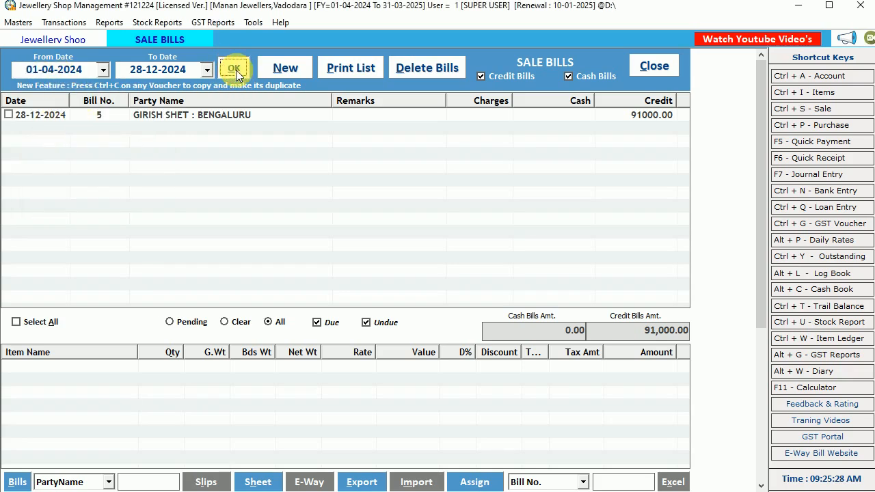
# Examine the listed sale bills, the item details of individual bills and the total credit bills amount.
pyautogui.click(166, 118)
pyautogui.click(169, 129)
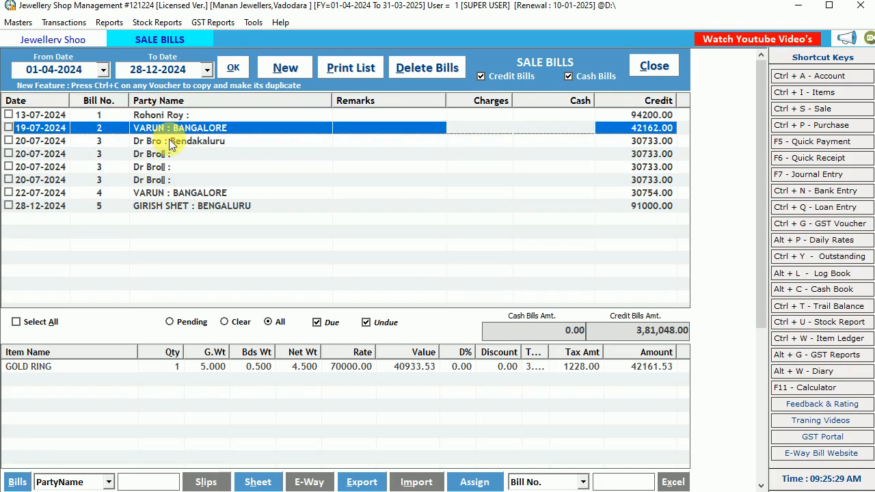
pyautogui.click(171, 167)
pyautogui.click(172, 194)
pyautogui.click(172, 207)
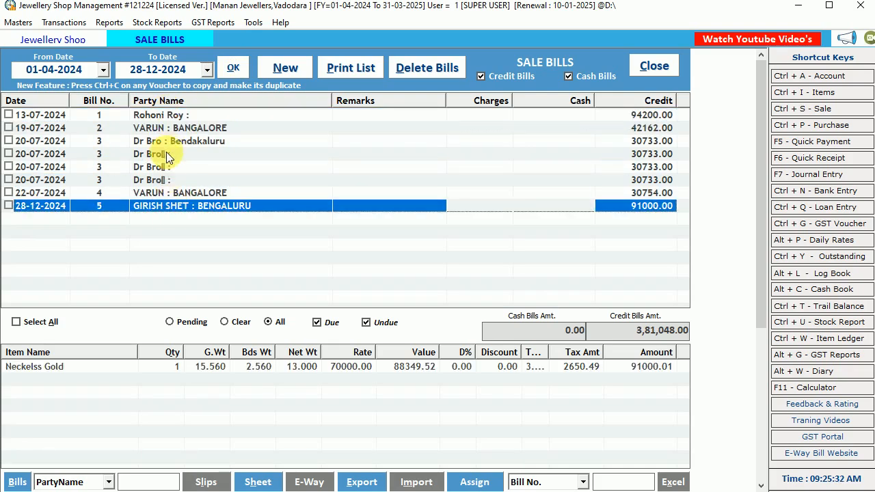
pyautogui.click(166, 154)
pyautogui.click(165, 116)
pyautogui.click(171, 130)
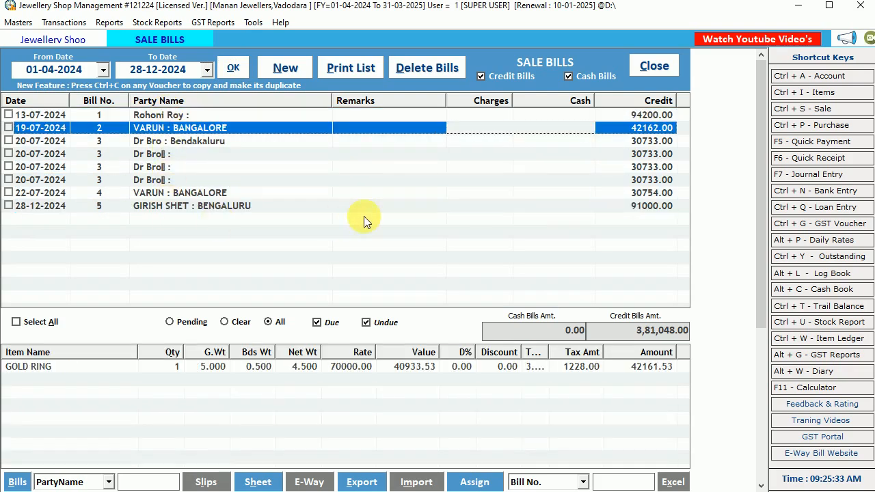
pyautogui.click(645, 193)
pyautogui.moveTo(639, 330); pyautogui.dragTo(693, 336)
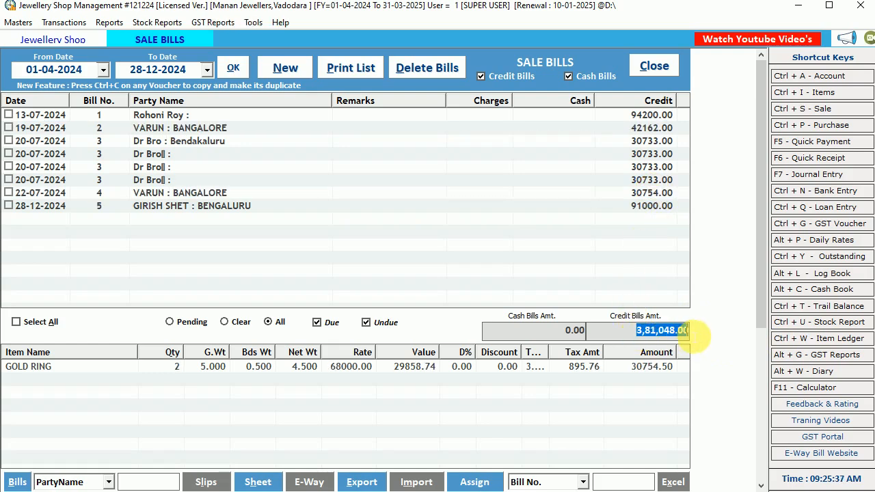
pyautogui.click(163, 142)
pyautogui.click(164, 129)
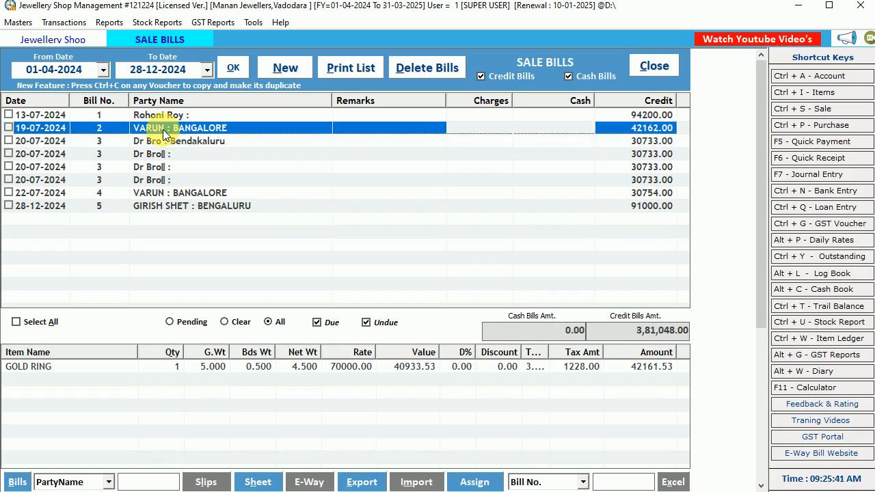
pyautogui.click(157, 194)
pyautogui.click(156, 207)
pyautogui.click(143, 370)
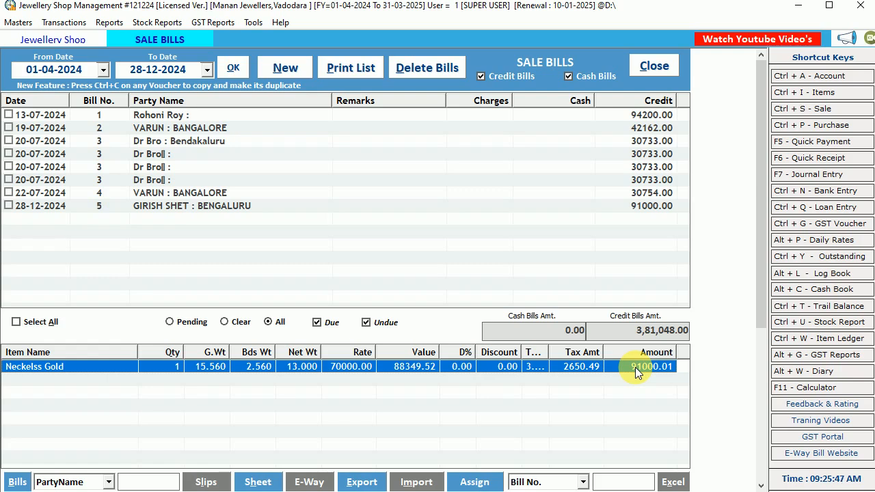
# Select all the bills and try filtering the list by party names starting with V, clearing the filter again.
pyautogui.click(27, 322)
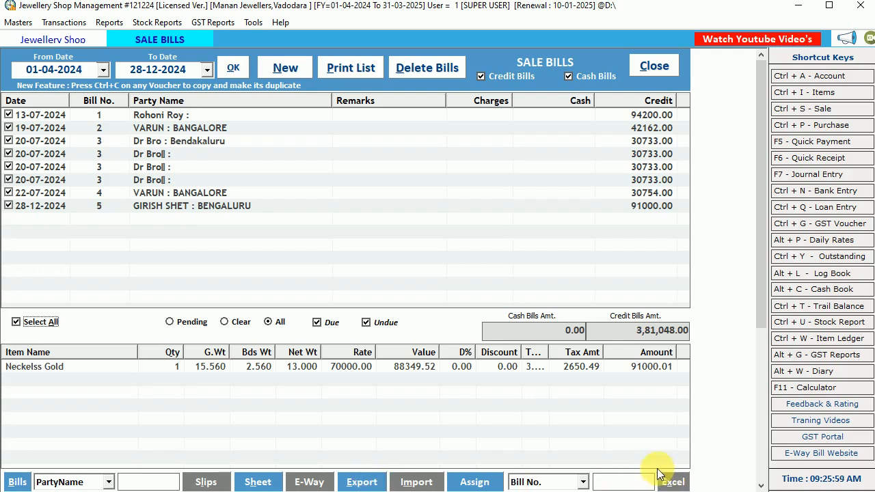
pyautogui.click(150, 128)
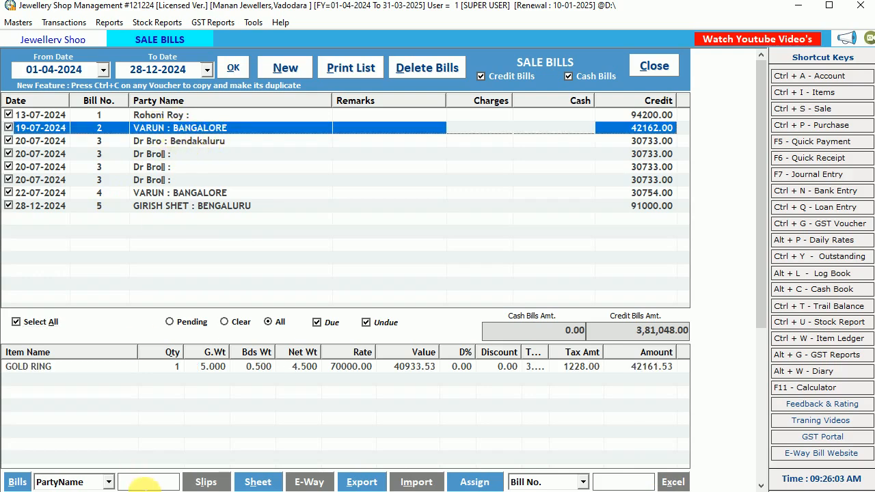
pyautogui.click(146, 482)
pyautogui.write('V')
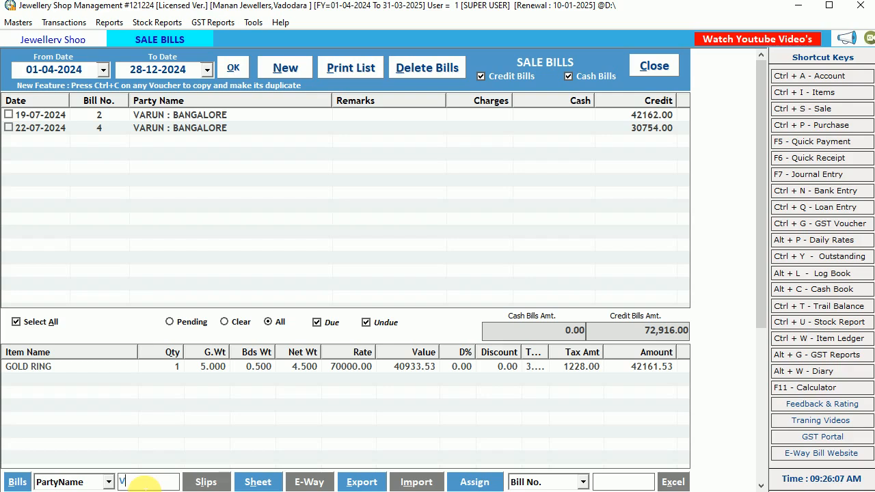
pyautogui.press('BackSpace')
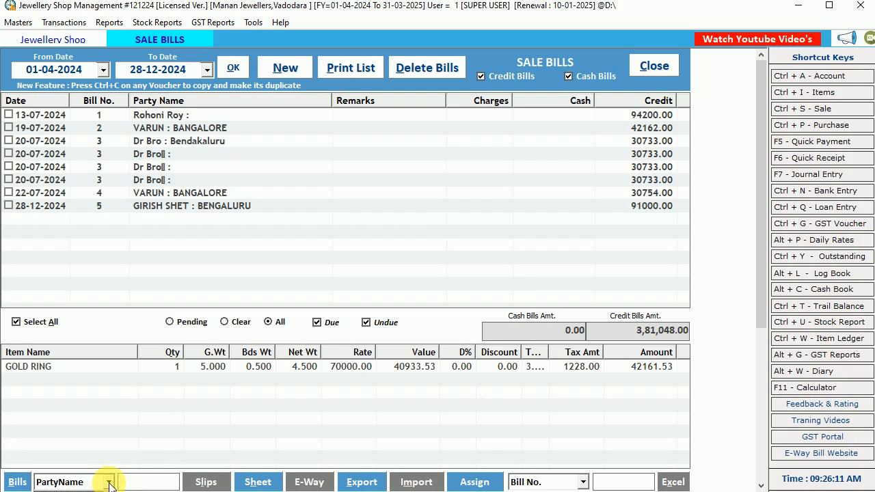
pyautogui.click(582, 484)
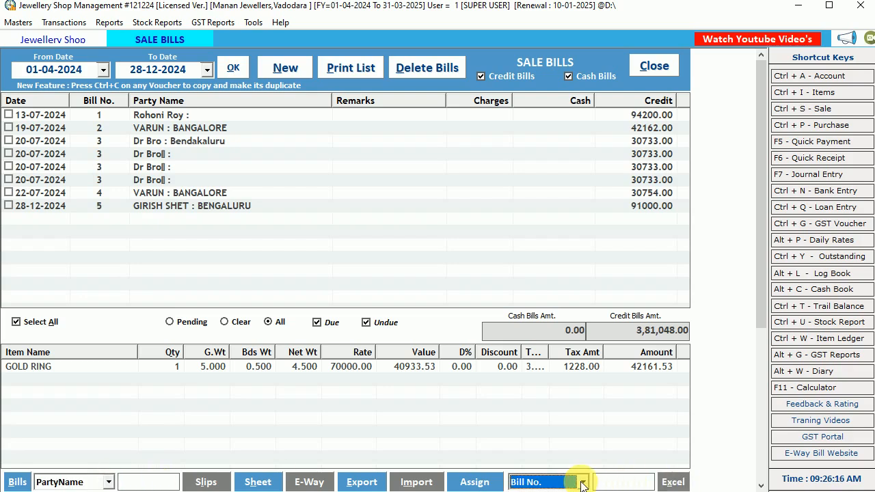
pyautogui.click(73, 167)
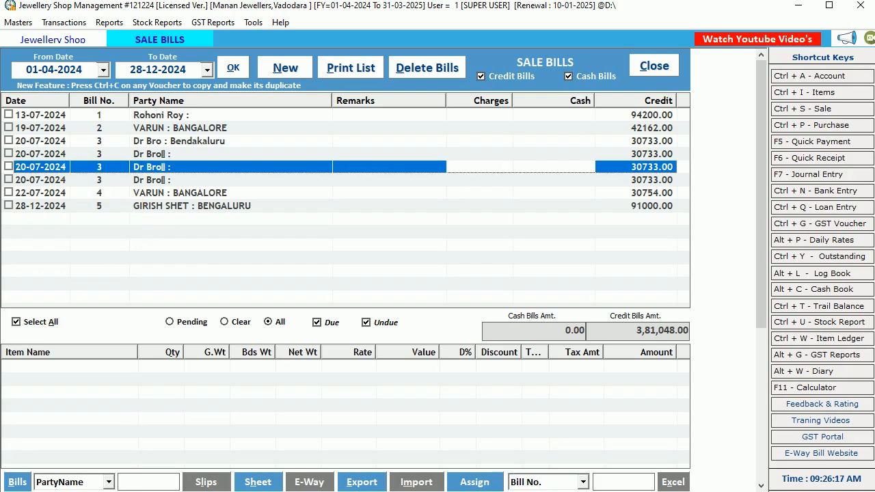
pyautogui.click(145, 482)
pyautogui.click(603, 483)
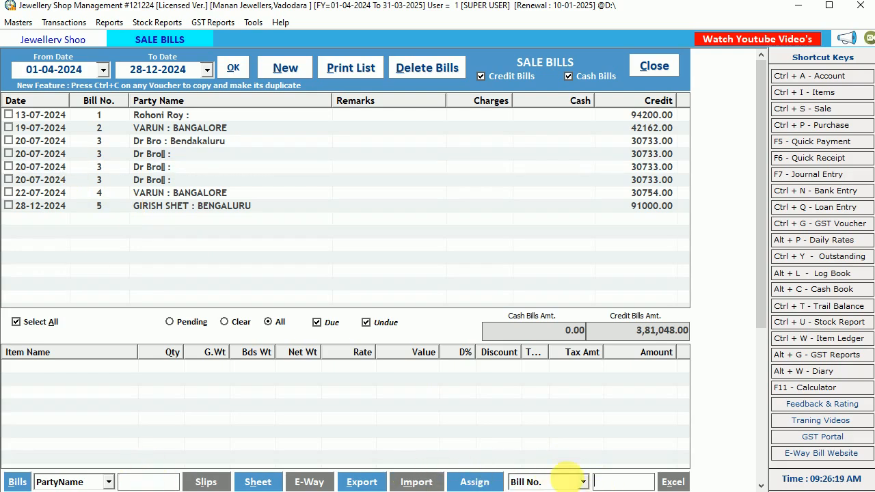
# Select all the sale bills, preview the printable sale bill list and close the preview.
pyautogui.click(20, 322)
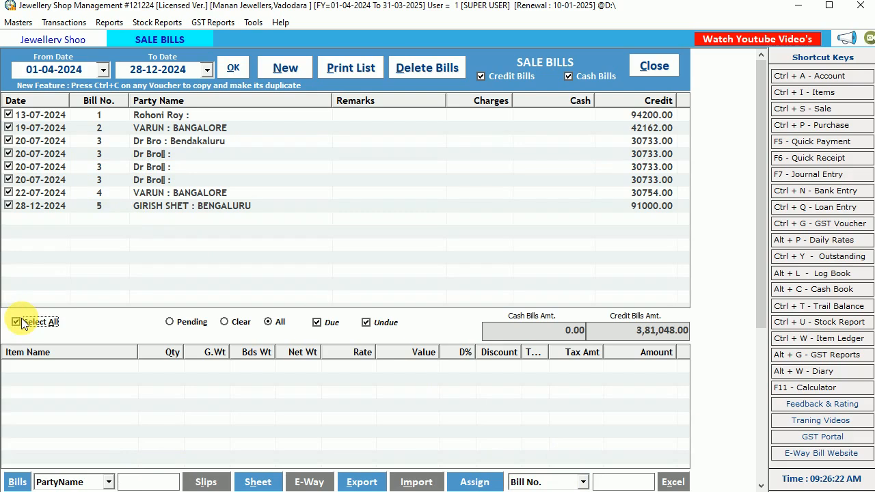
pyautogui.click(356, 69)
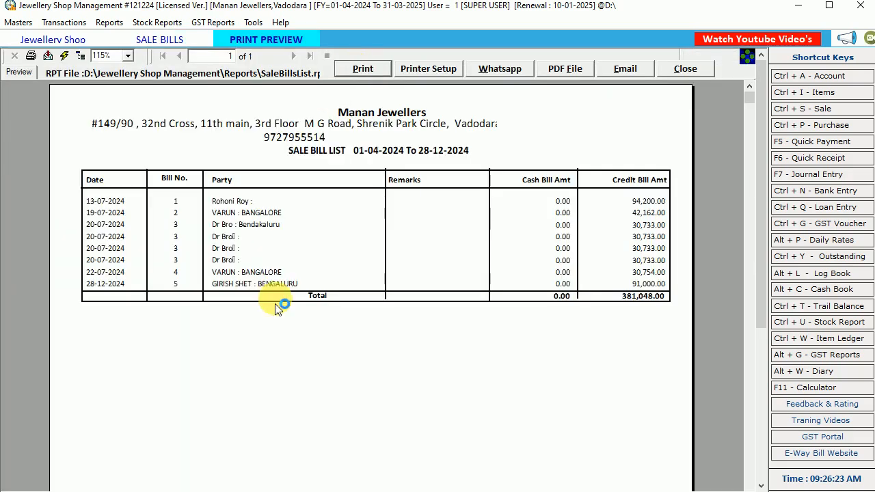
pyautogui.click(538, 229)
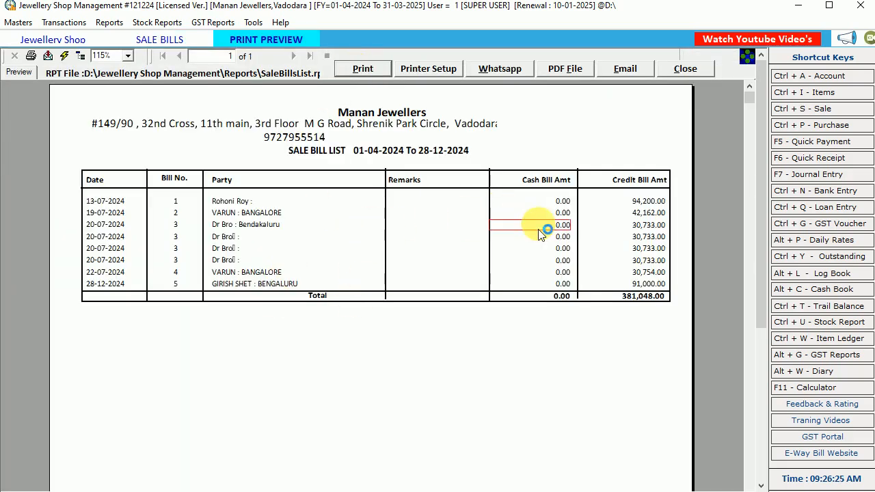
pyautogui.click(678, 71)
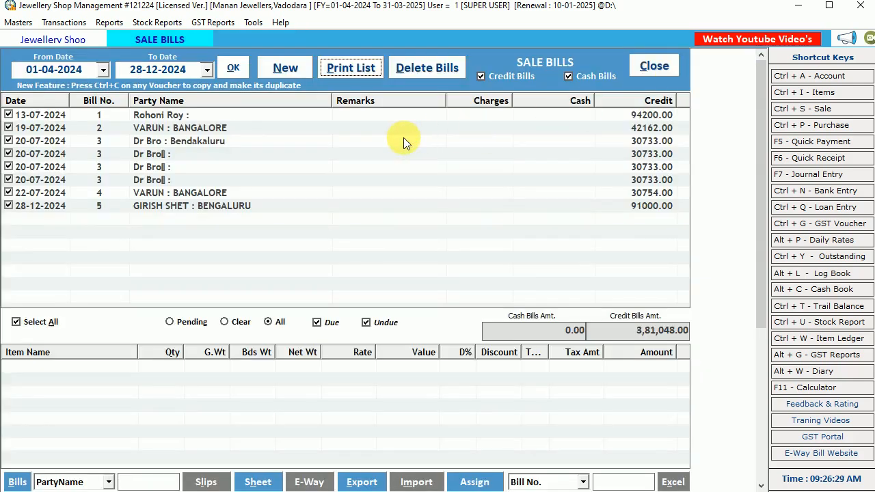
# Start a new sale bill dated 28-12-2024 with Credit terms.
pyautogui.click(283, 67)
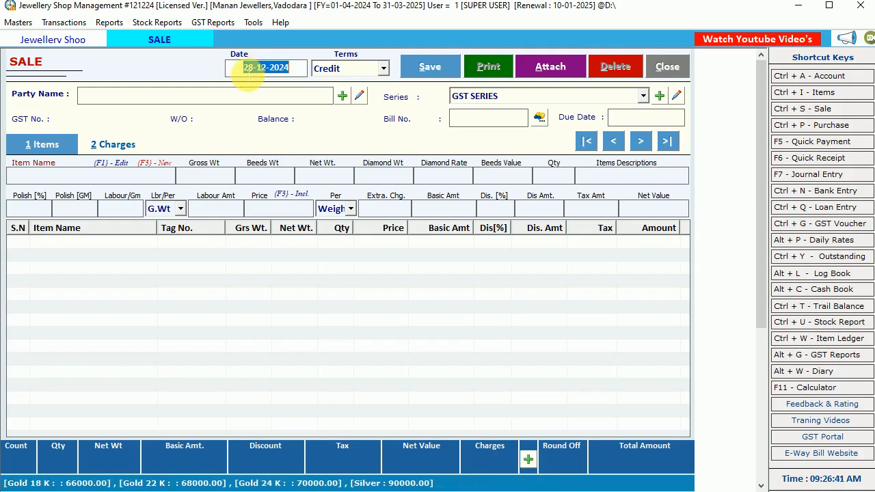
pyautogui.click(259, 73)
pyautogui.moveTo(260, 73)
pyautogui.mouseDown()
pyautogui.moveTo(231, 75)
pyautogui.moveTo(254, 69)
pyautogui.mouseUp()
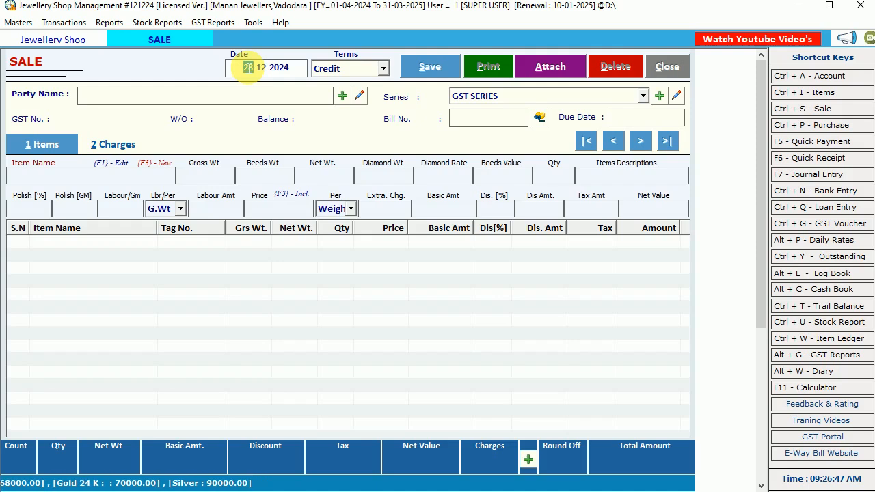
pyautogui.press('Return')
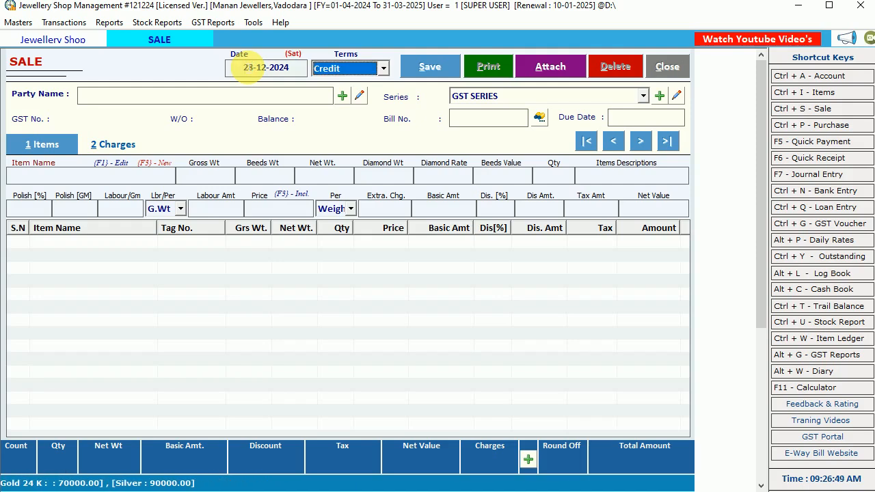
pyautogui.click(356, 69)
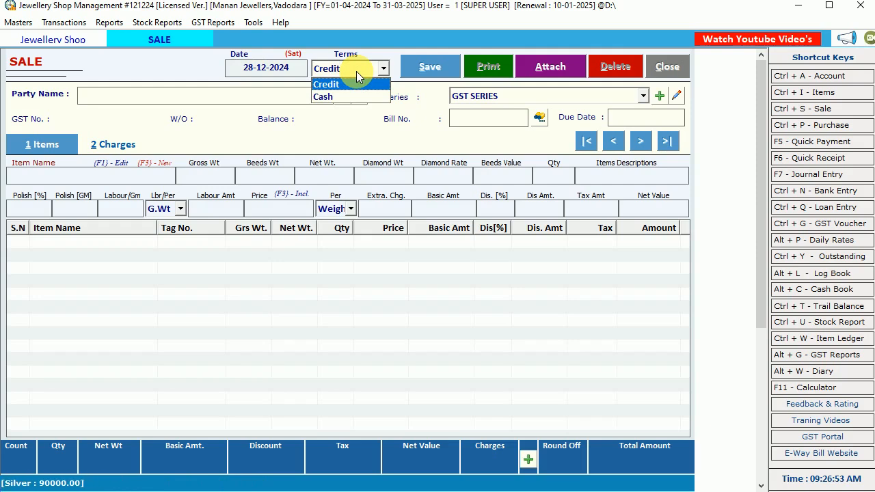
pyautogui.press('Return')
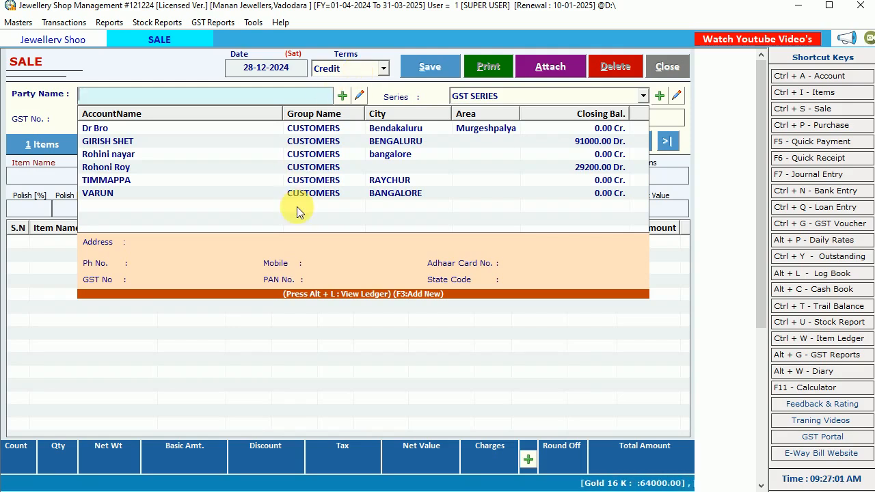
# Start a new party account from the sale bill and enter the customer's full name as account name.
pyautogui.click(343, 97)
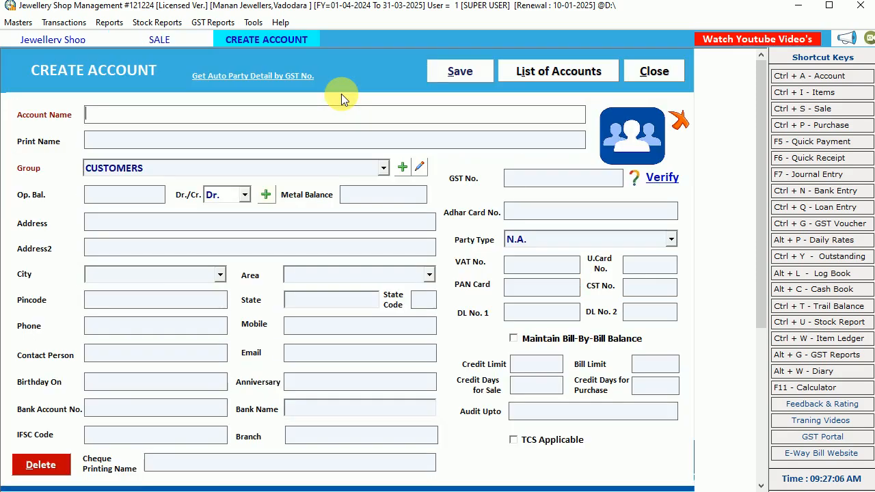
pyautogui.press('Return')
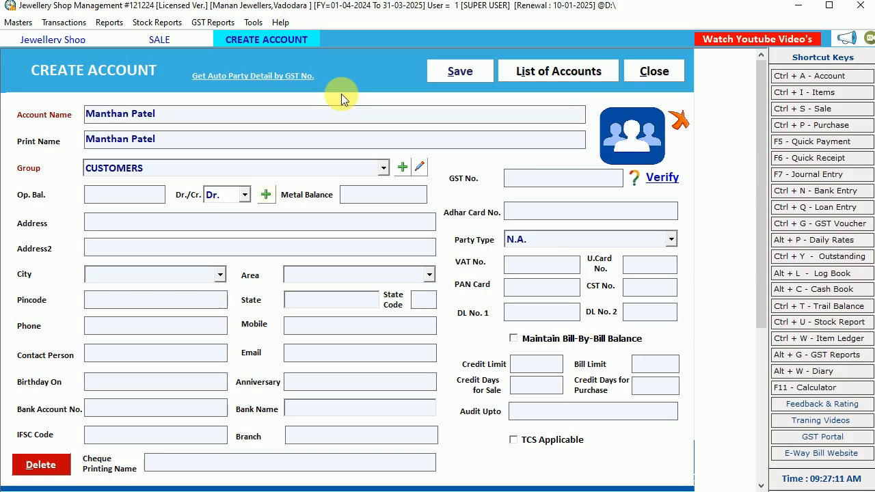
# Enter the customer's street address, keeping the CUSTOMERS group and leaving the opening balance blank.
pyautogui.press('Return')
pyautogui.press('Return')
pyautogui.press('Return')
pyautogui.press('Return')
pyautogui.press('Return')
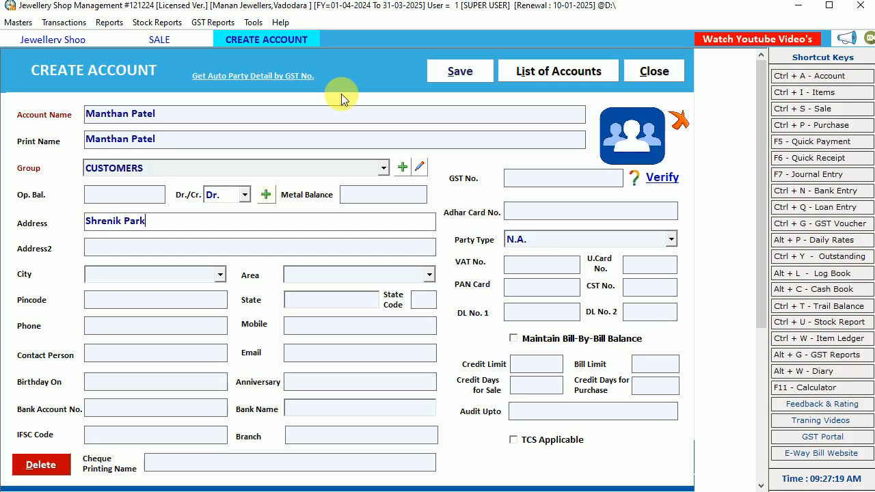
pyautogui.click(103, 198)
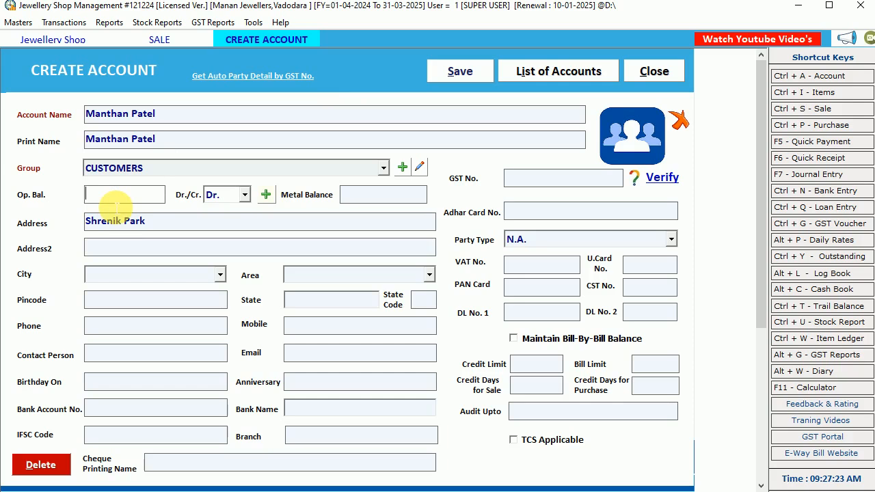
pyautogui.click(229, 197)
pyautogui.click(229, 196)
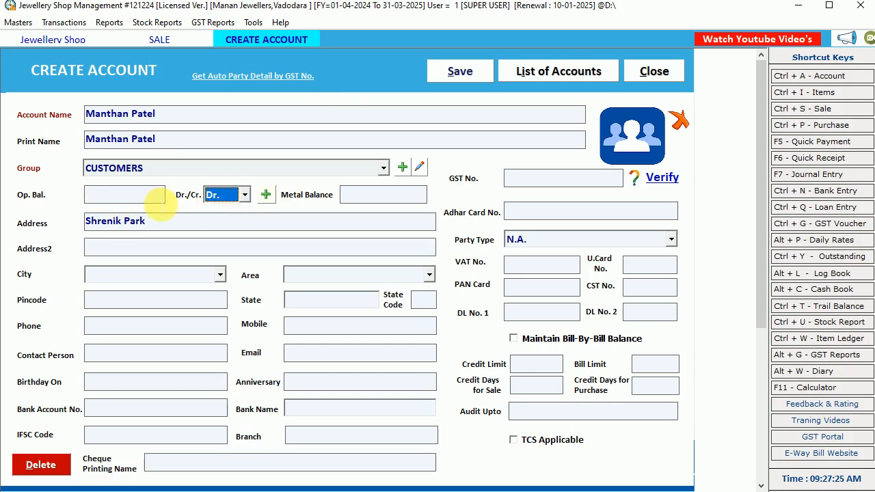
pyautogui.click(159, 201)
# Enter Vadodara as the account's city and create it as a new city master under the state Gujarat.
pyautogui.click(145, 277)
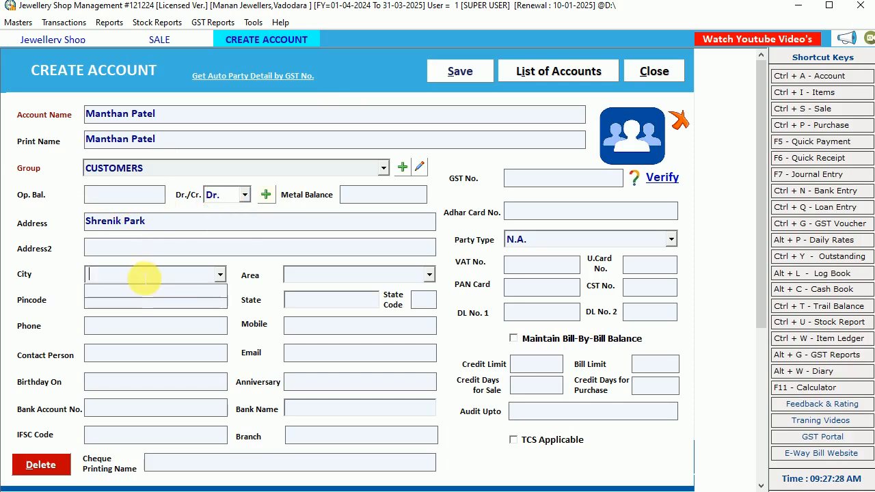
pyautogui.write('Vodadar')
pyautogui.write('adod')
pyautogui.write('ara')
pyautogui.press('Return')
pyautogui.press('Return')
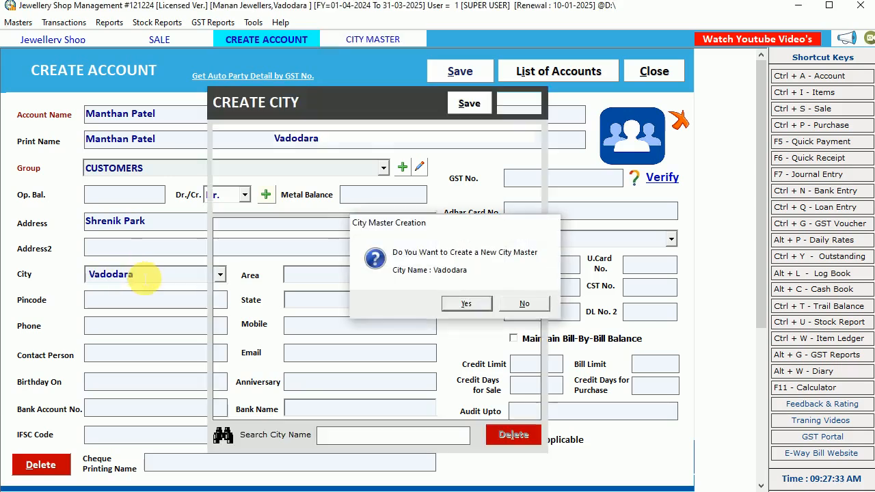
pyautogui.press('Return')
pyautogui.write('gu')
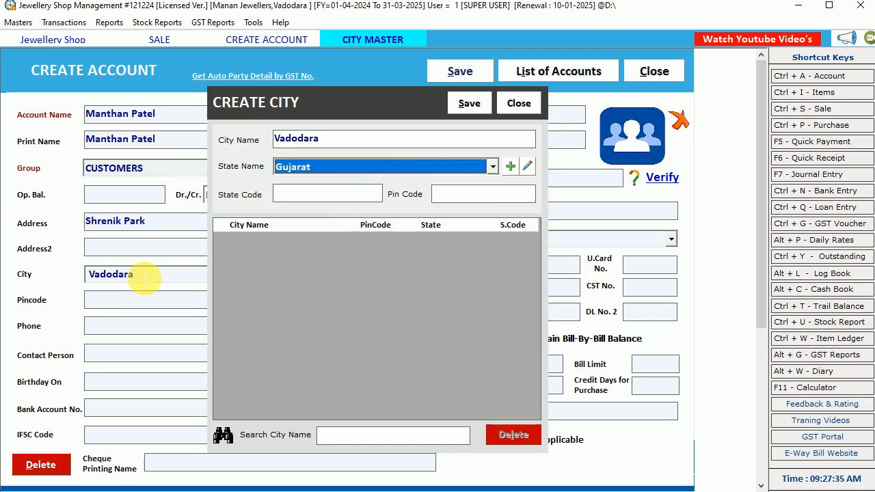
pyautogui.press('Return')
# Apply the new city to the account, enter the customer's mobile number and save the account.
pyautogui.press('Return')
pyautogui.press('Return')
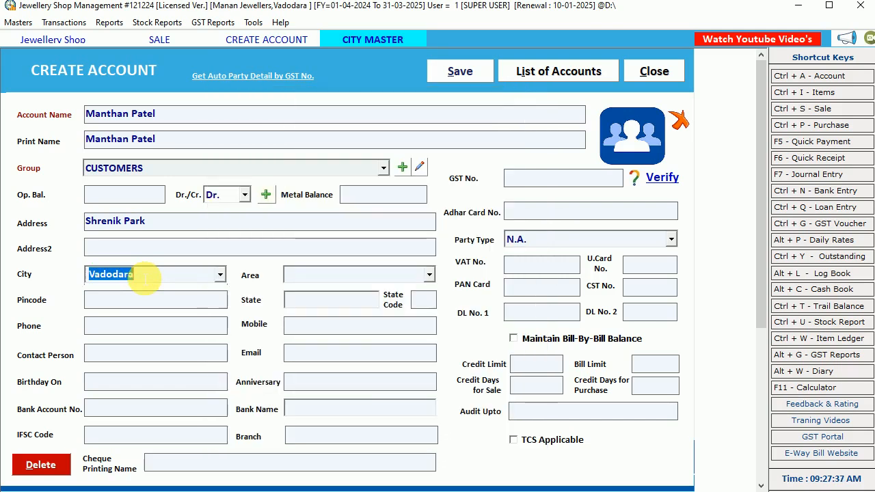
pyautogui.press('Return')
pyautogui.press('Return')
pyautogui.press('Return')
pyautogui.press('Return')
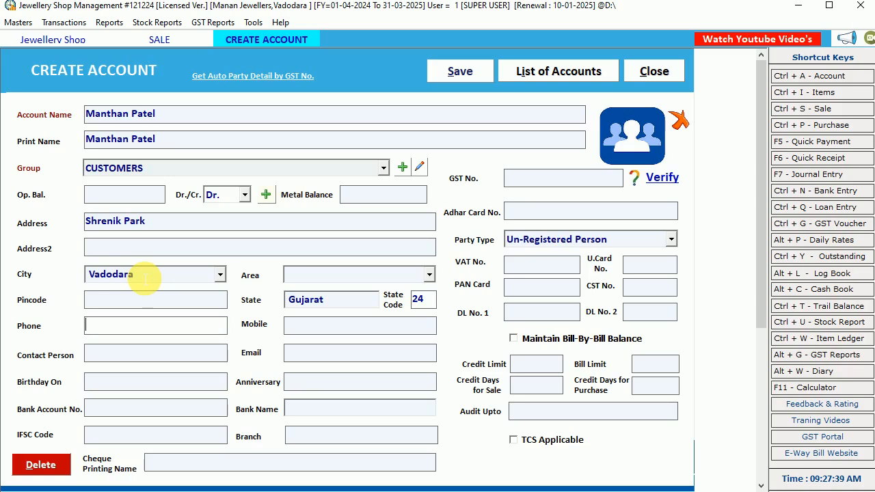
pyautogui.press('Return')
pyautogui.press('Return')
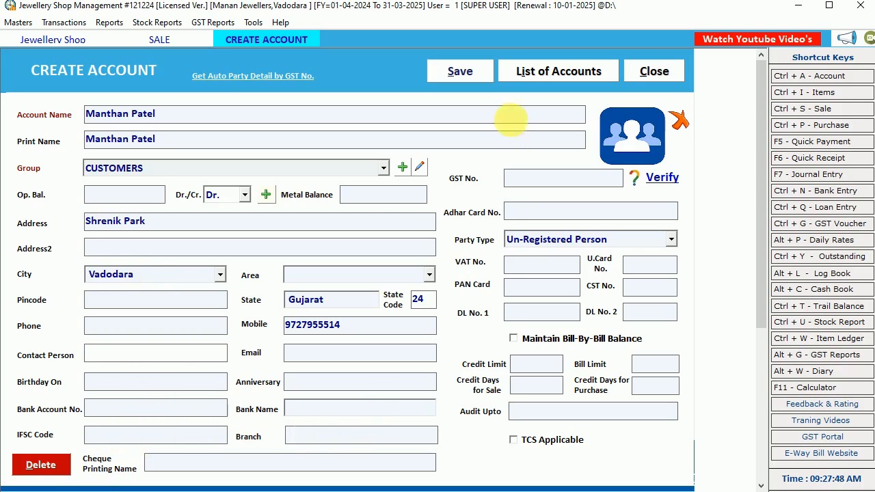
pyautogui.click(471, 74)
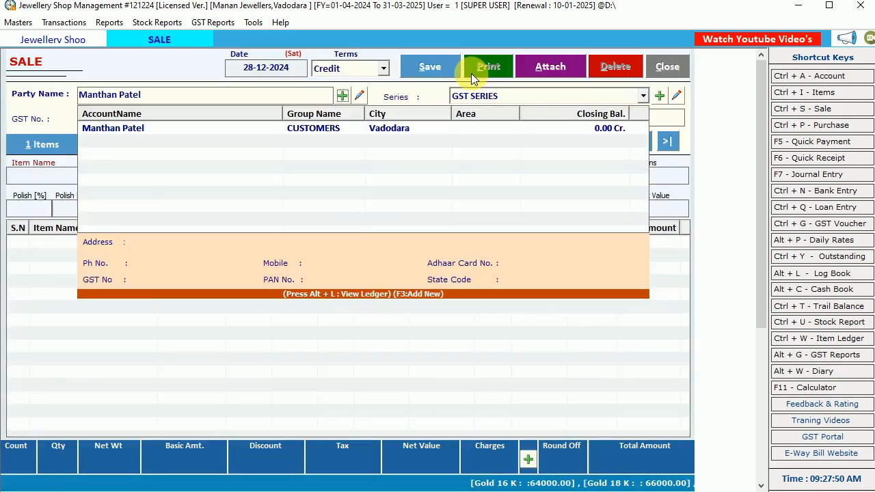
# Try to look up the new customer in the sale bill's party list by the first digits of the mobile number.
pyautogui.click(278, 130)
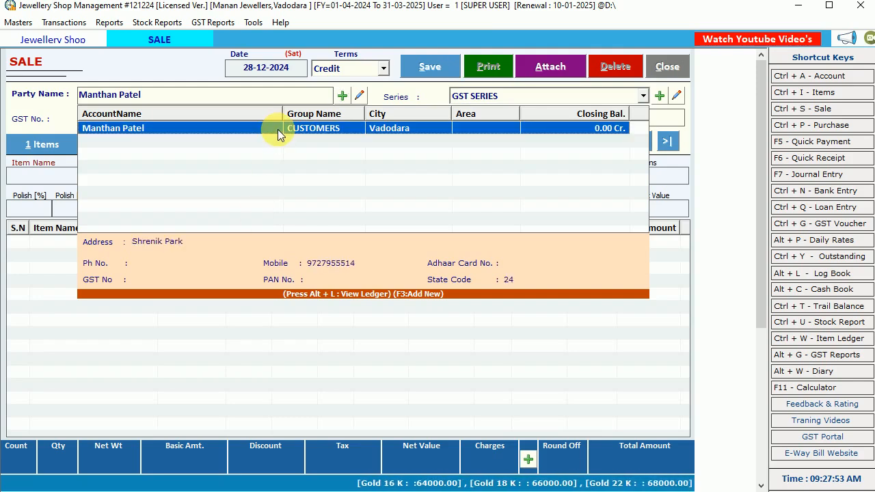
pyautogui.click(182, 96)
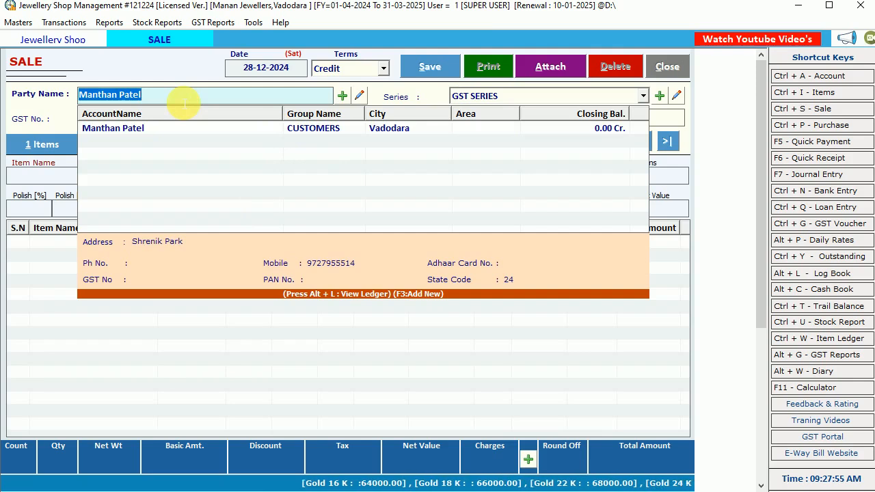
pyautogui.press('BackSpace')
pyautogui.write('97')
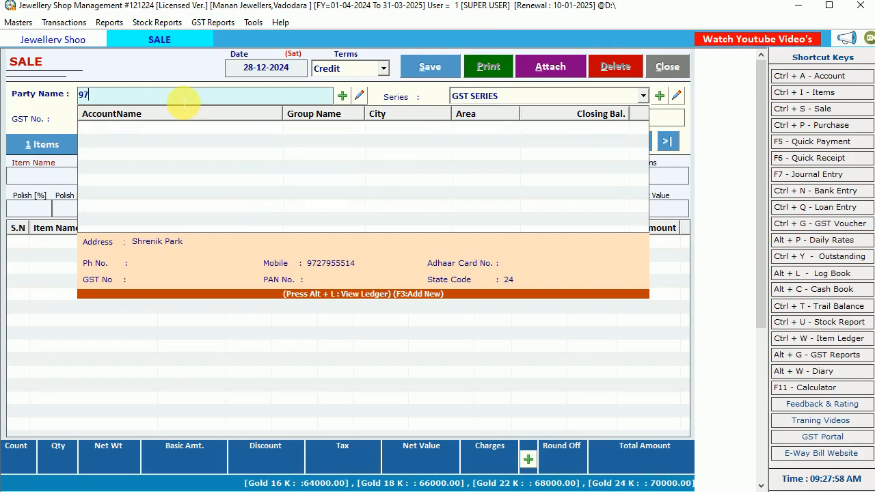
pyautogui.press('BackSpace')
pyautogui.press('BackSpace')
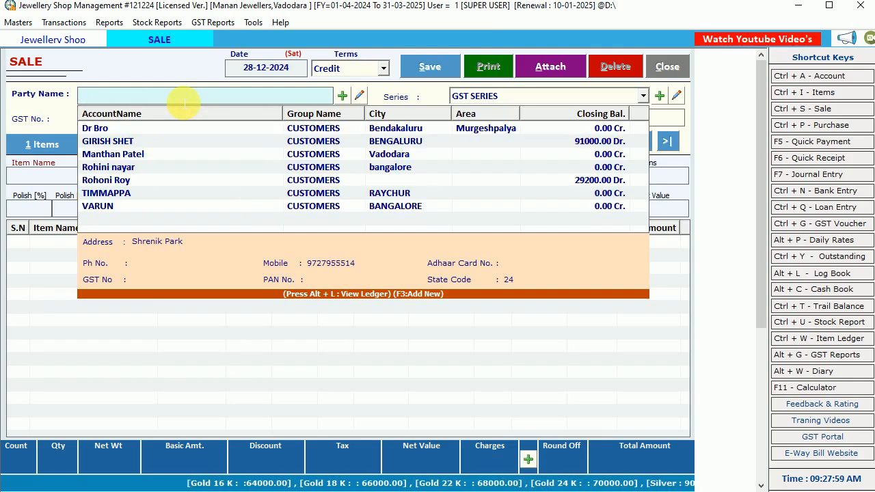
# Select the new customer as the bill's party, keeping GST SERIES and bill number 6 and leaving the due date blank.
pyautogui.write('man')
pyautogui.press('Down')
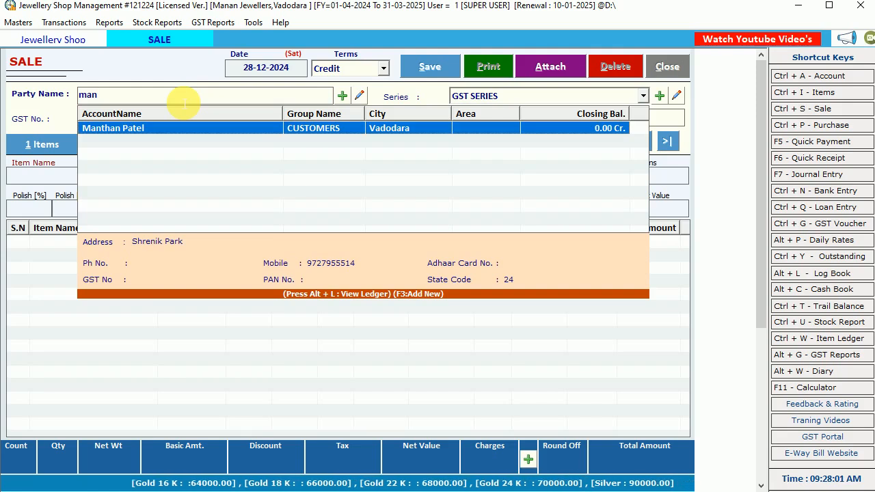
pyautogui.press('Return')
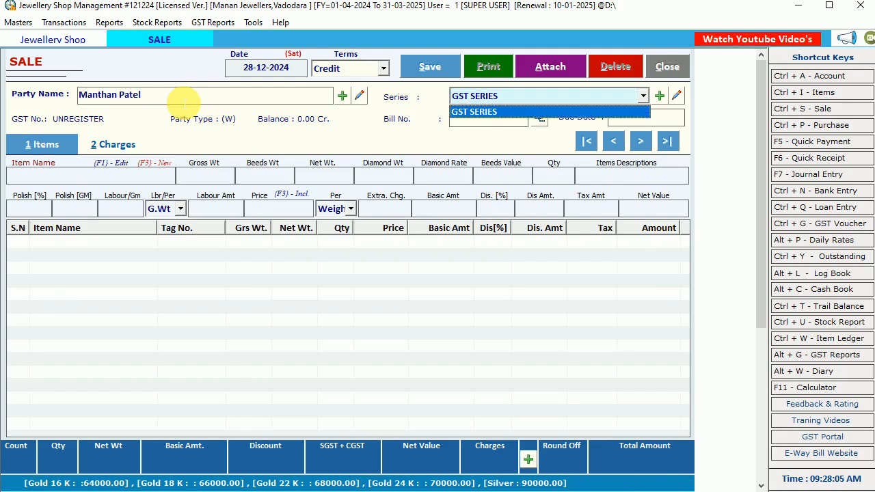
pyautogui.press('Return')
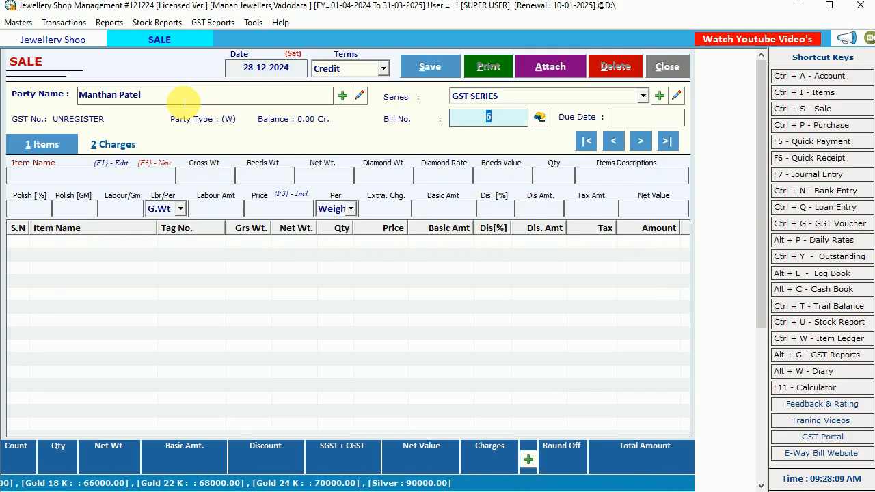
pyautogui.press('Return')
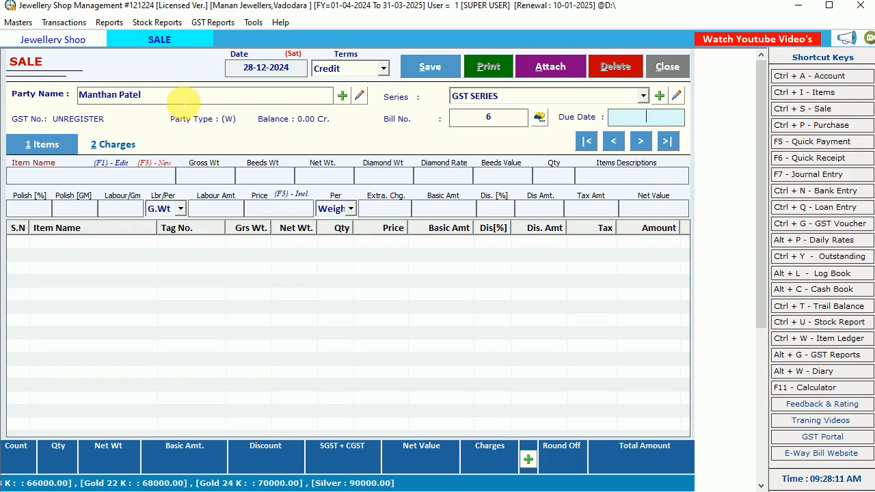
pyautogui.press('Return')
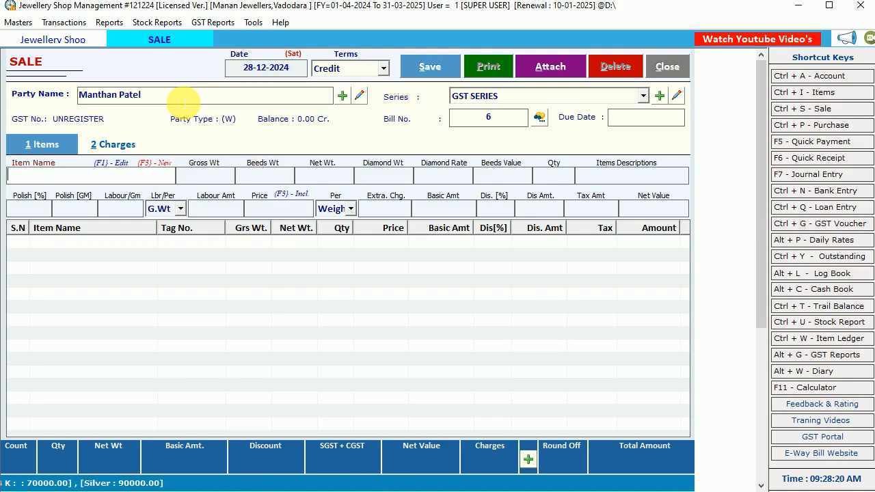
# Choose the item GOLD RING with tag number GR00001 for the sale bill.
pyautogui.press('Down')
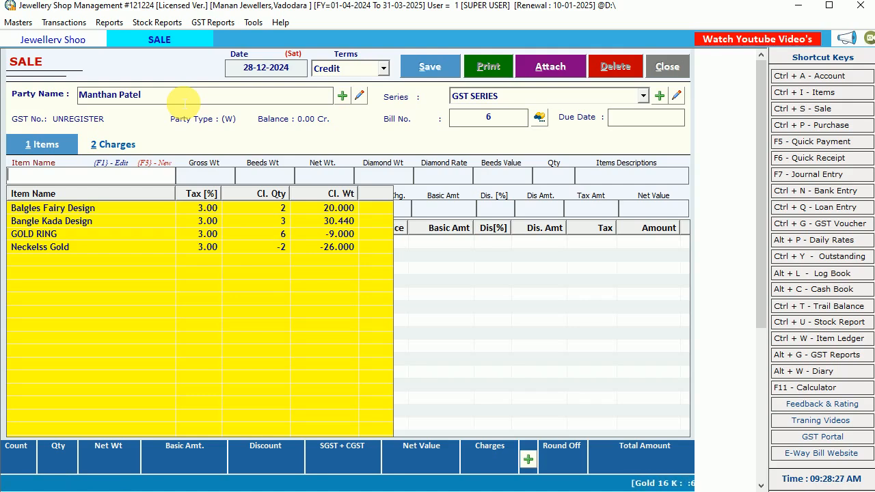
pyautogui.write('gol')
pyautogui.press('Down')
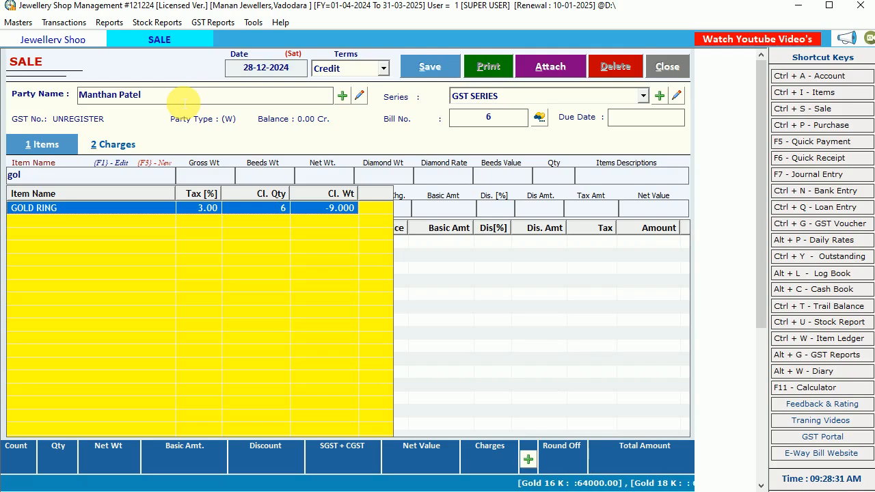
pyautogui.press('Return')
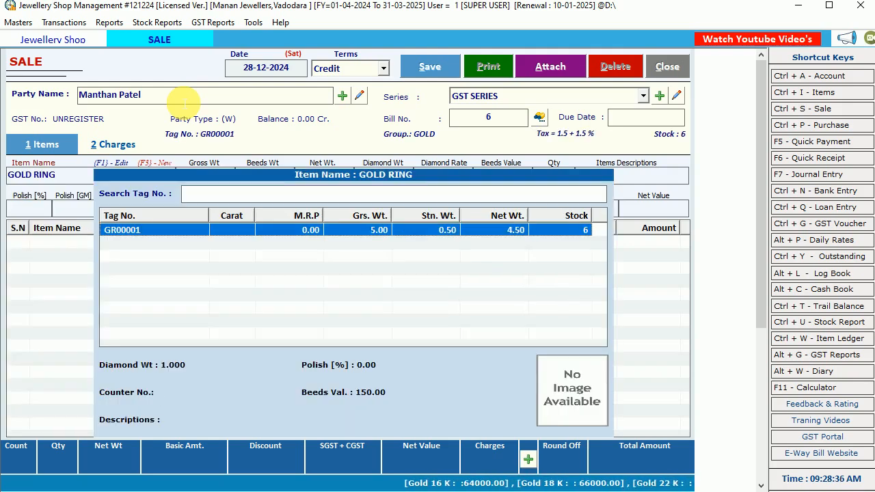
pyautogui.press('Return')
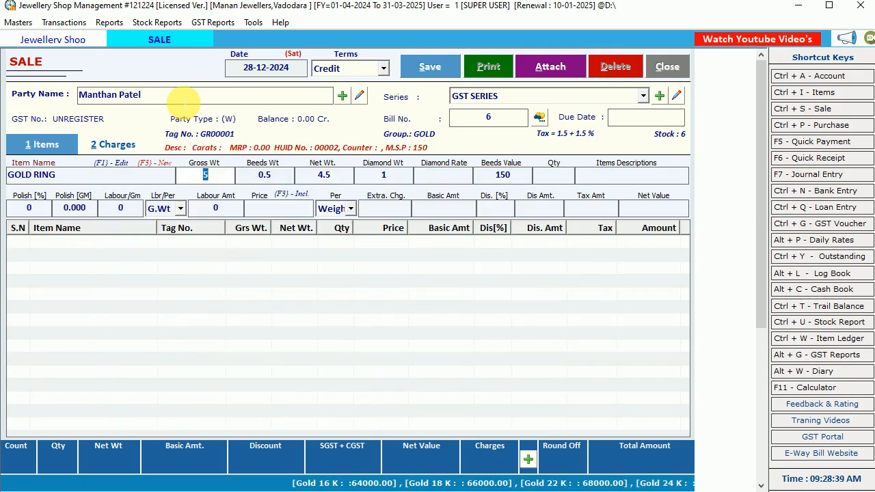
# Accept the ring's gross weight 5.000, beeds weight 0.500, net weight 4.500, diamond weight 1 and beeds value 150, leaving the diamond rate blank.
pyautogui.press('Return')
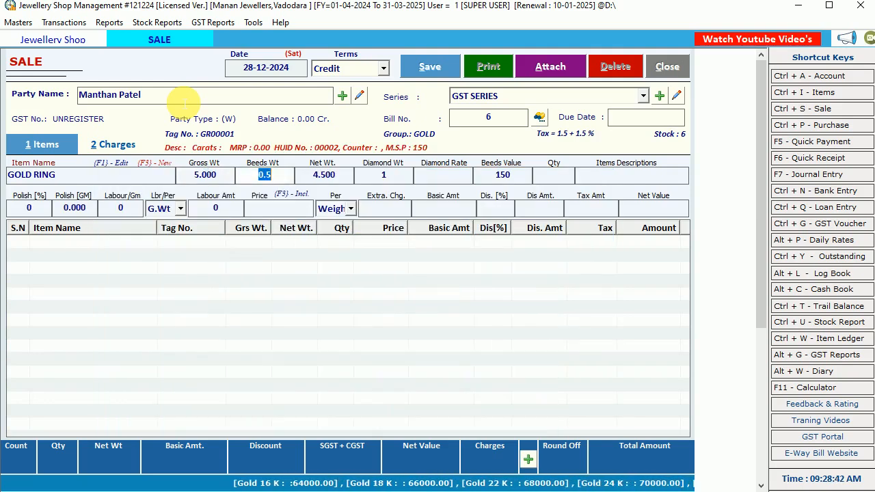
pyautogui.press('Return')
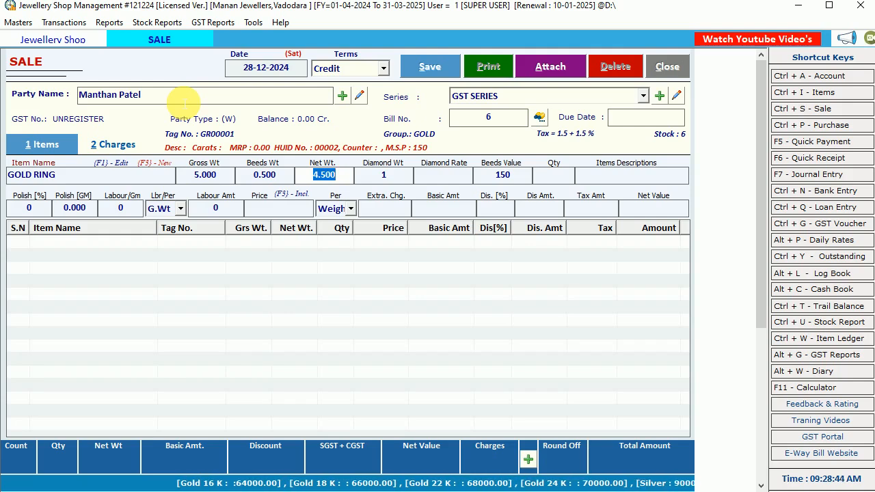
pyautogui.press('Return')
pyautogui.press('Return')
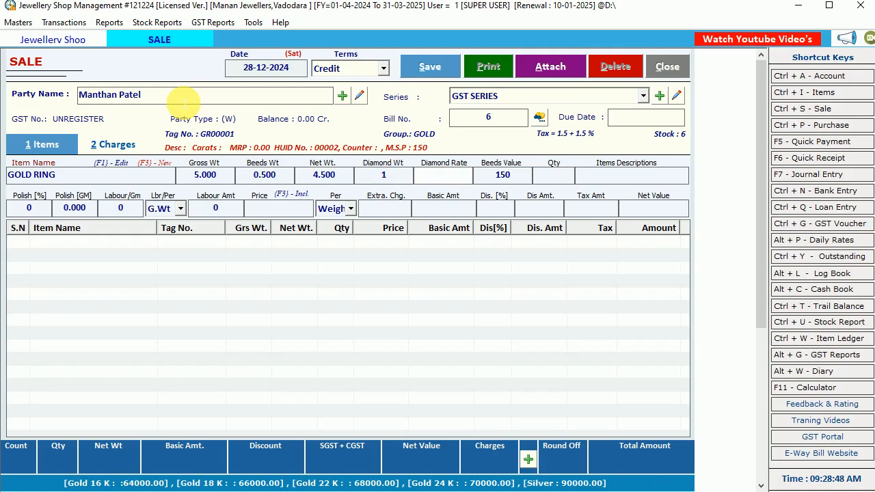
pyautogui.press('Return')
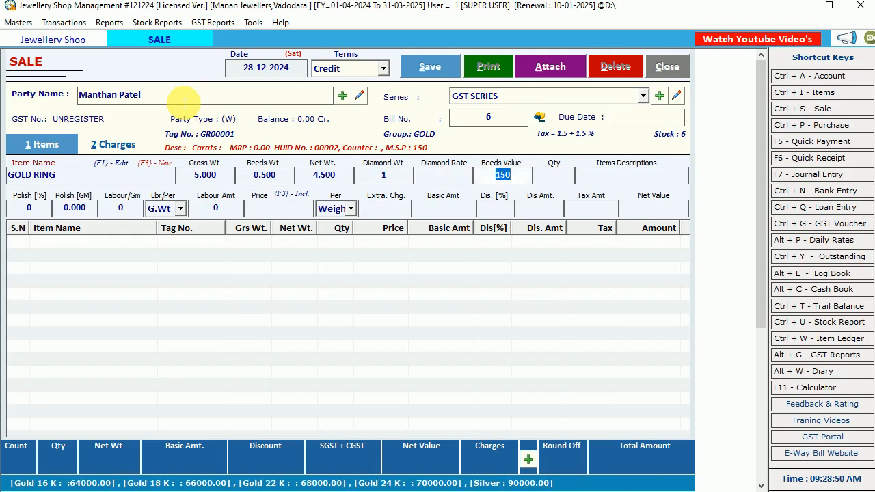
pyautogui.press('Return')
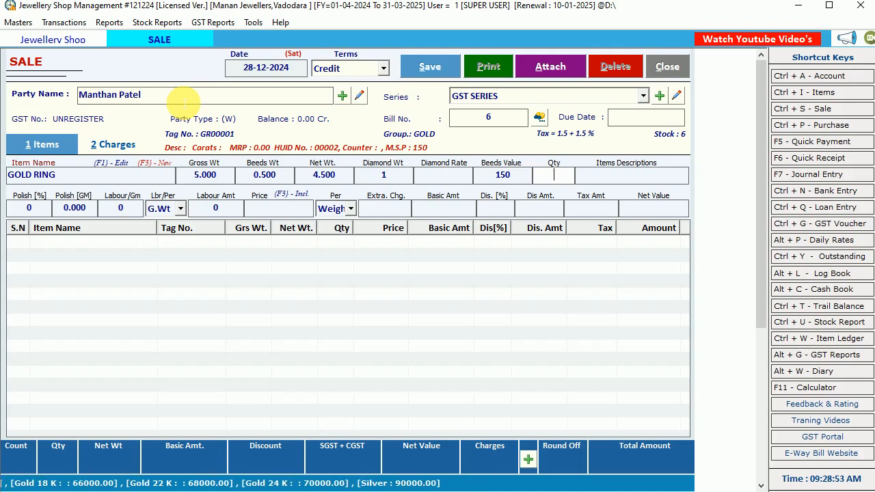
# Set the gold ring's quantity to 1 and its item description to Details.
pyautogui.write('1')
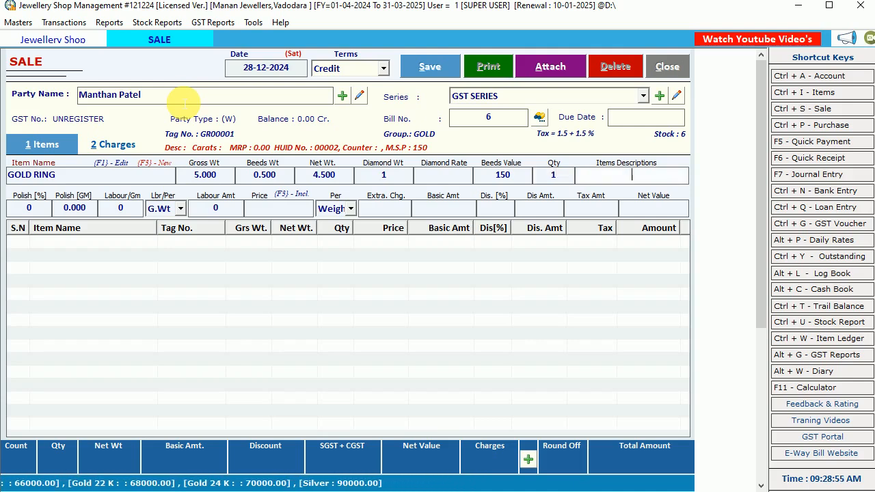
pyautogui.press('Return')
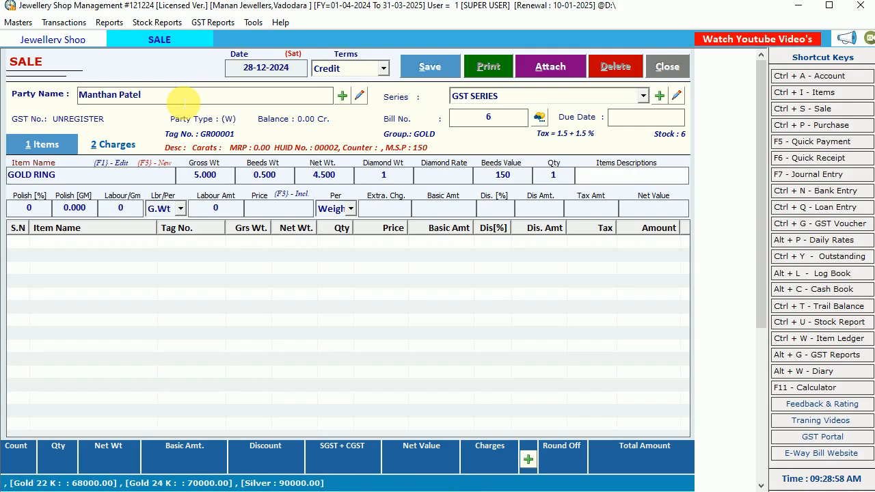
pyautogui.write('Details')
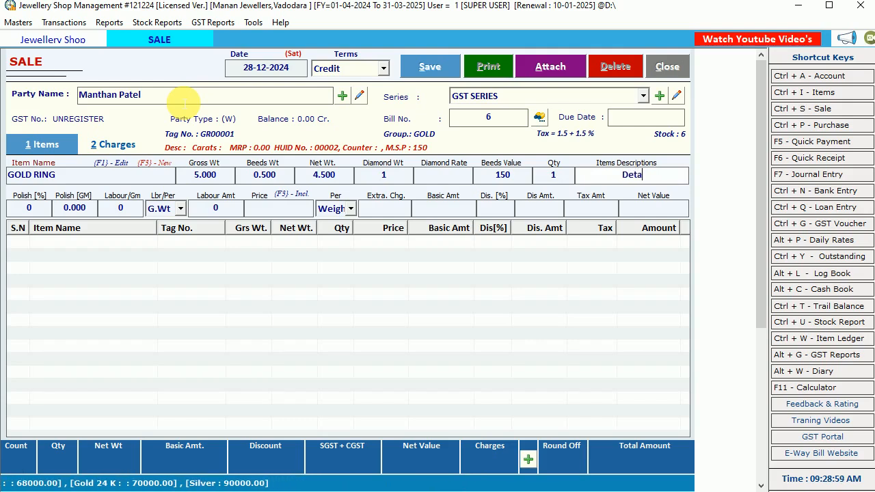
pyautogui.press('Return')
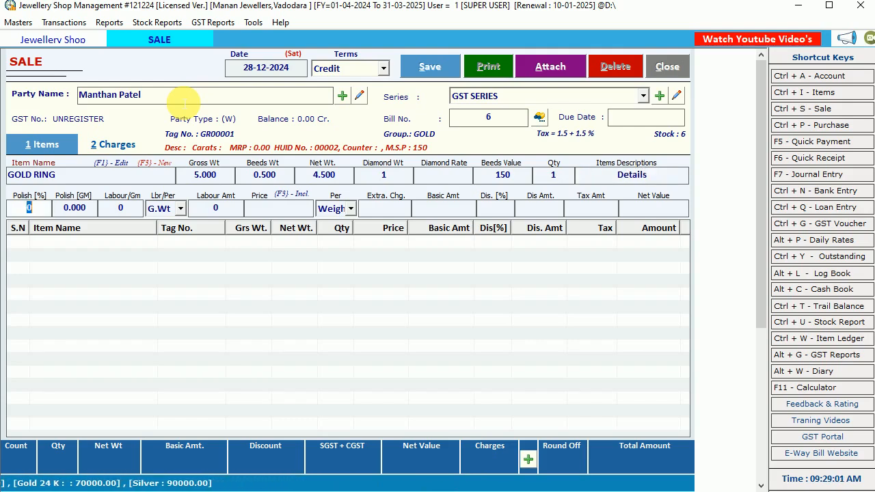
# Keep the polish percentage and polish grams at zero and set the labour per gram to 500.
pyautogui.press('Return')
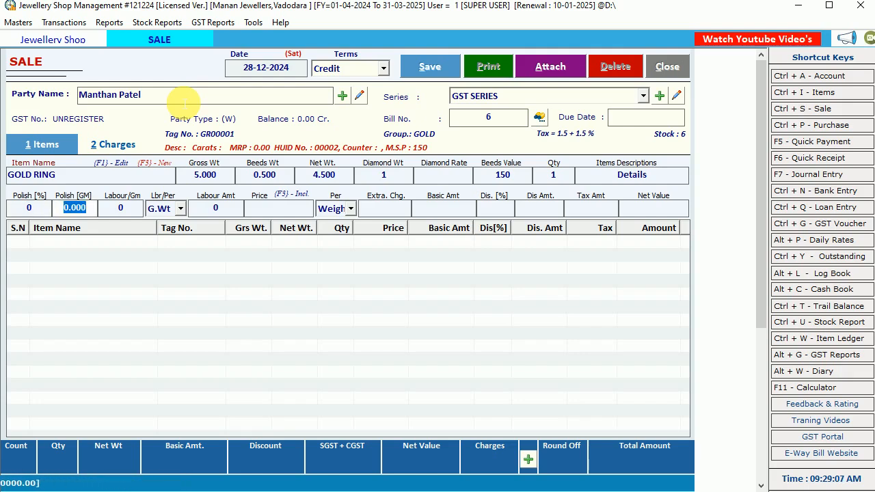
pyautogui.press('Return')
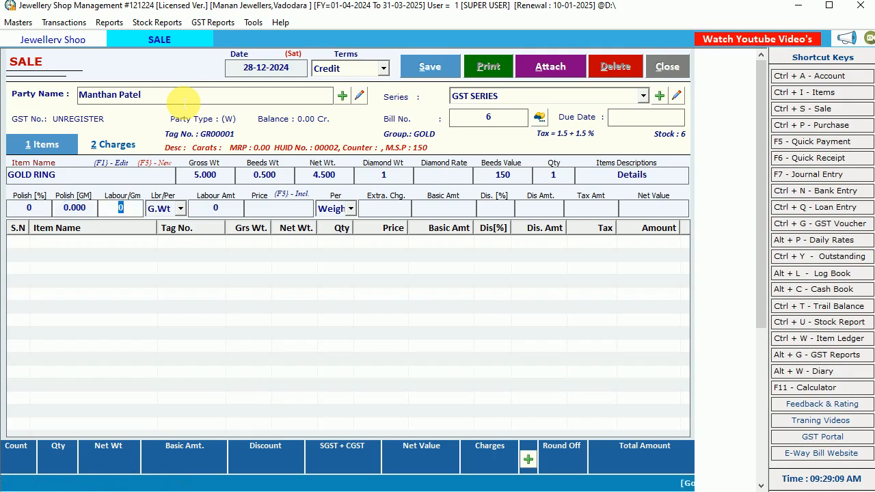
pyautogui.write('500')
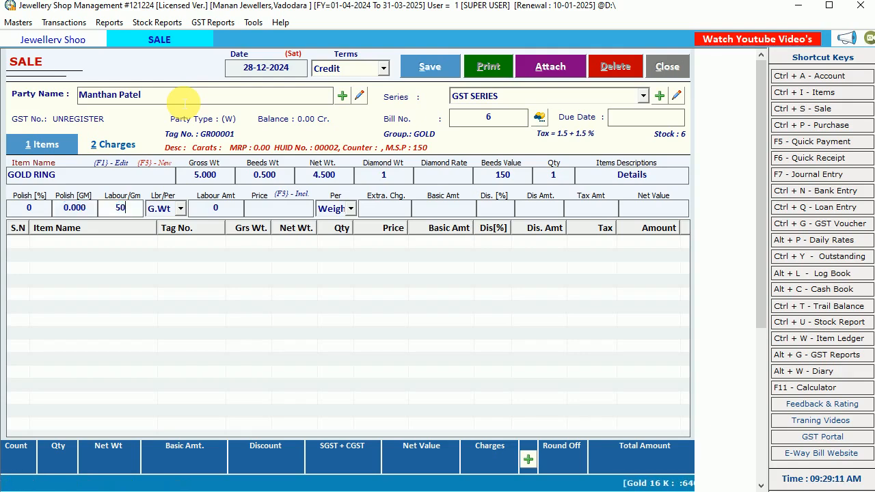
pyautogui.press('Return')
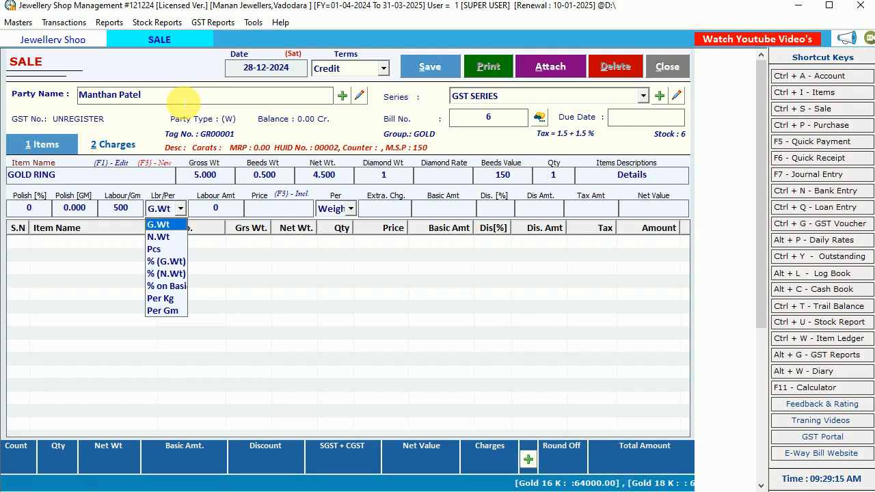
# Set the gold ring's labour calculation basis to N.Wt.
pyautogui.press('Down')
pyautogui.press('Down')
pyautogui.press('Down')
pyautogui.press('Down')
pyautogui.press('Down')
pyautogui.press('Down')
pyautogui.press('Down')
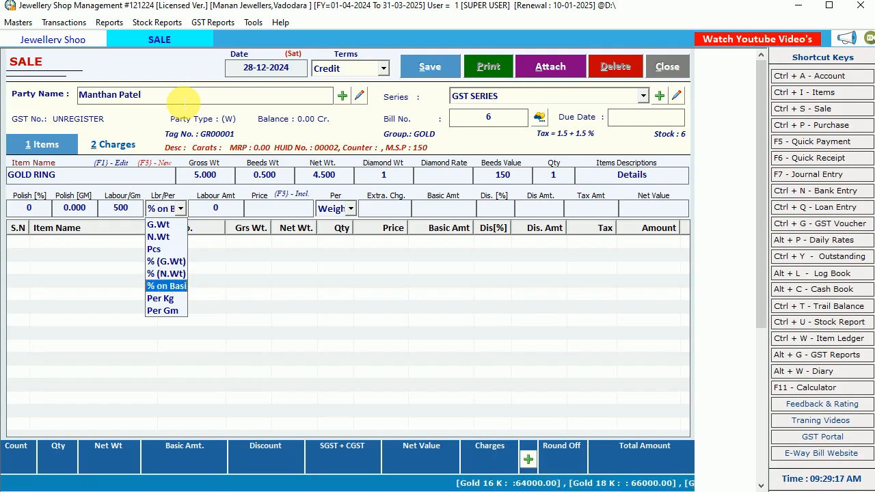
pyautogui.press('Up')
pyautogui.press('Up')
pyautogui.press('Up')
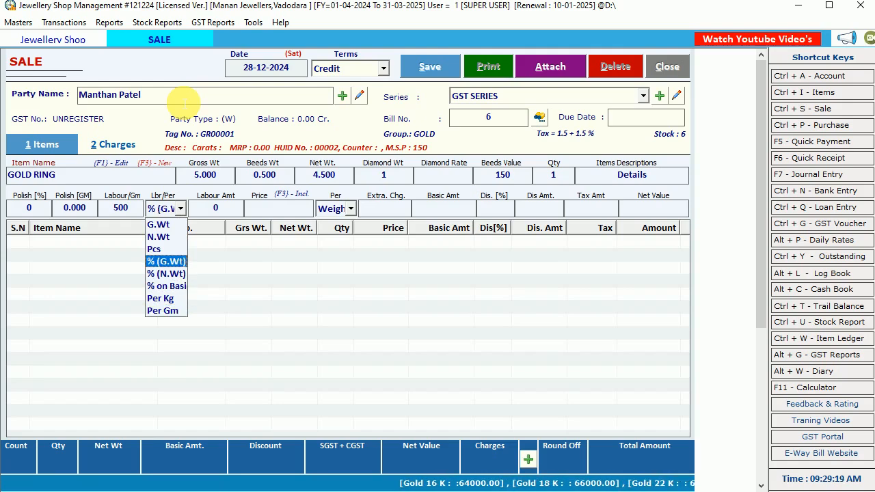
pyautogui.press('Down')
pyautogui.press('Down')
pyautogui.press('Down')
pyautogui.press('Down')
pyautogui.press('Up')
pyautogui.press('Up')
pyautogui.press('Up')
pyautogui.press('Up')
pyautogui.press('Up')
pyautogui.press('Up')
pyautogui.press('Up')
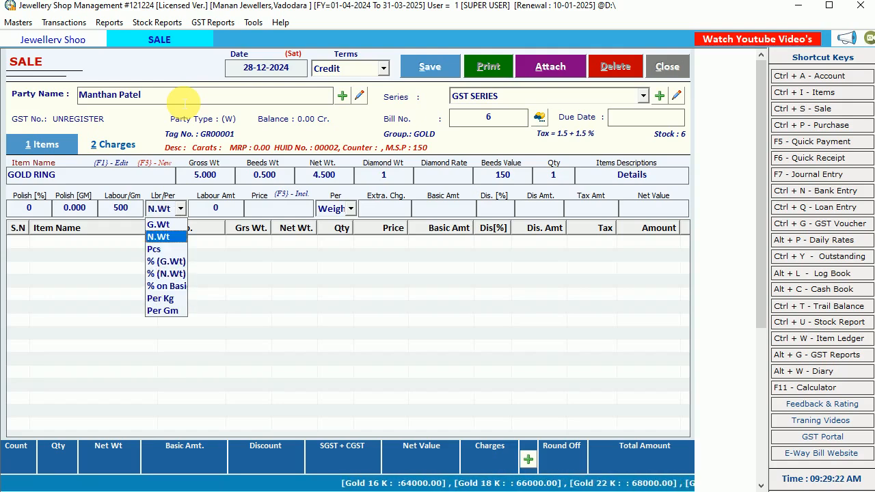
pyautogui.press('Down')
pyautogui.press('Return')
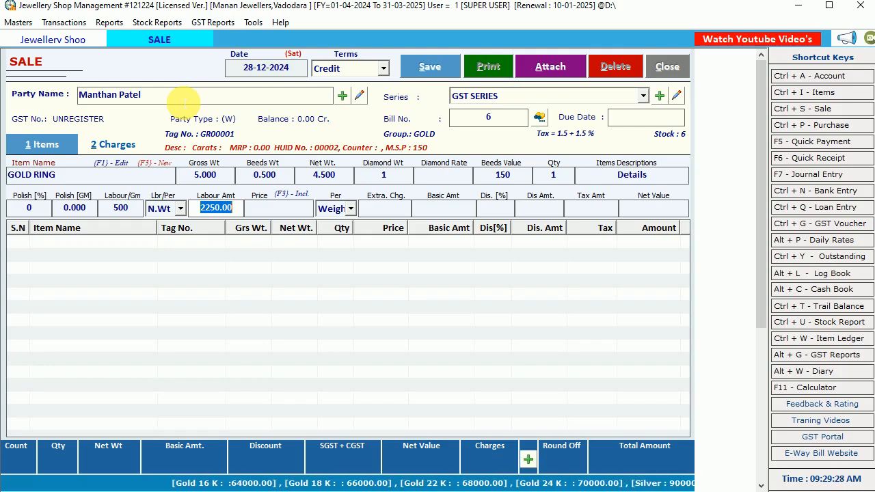
# Accept the gold ring's calculated labour amount and set its net price inclusive of tax to 69500.
pyautogui.press('Return')
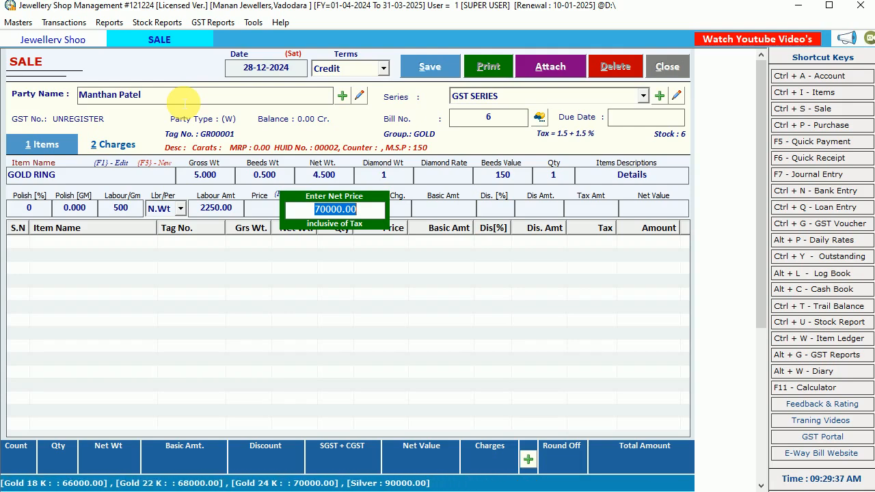
pyautogui.write('69500')
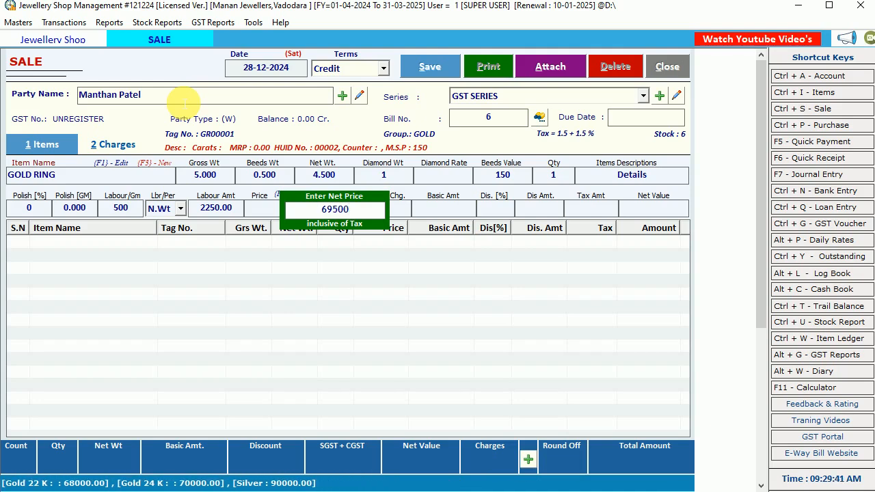
pyautogui.press('Return')
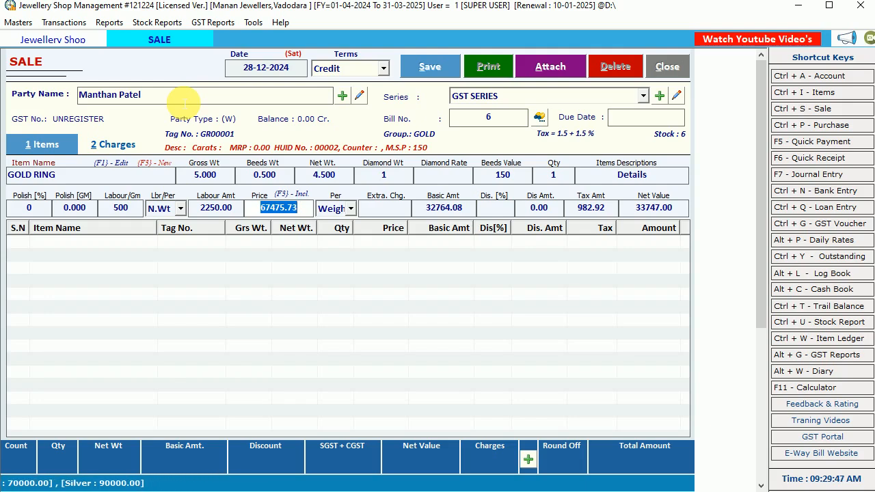
pyautogui.press('Return')
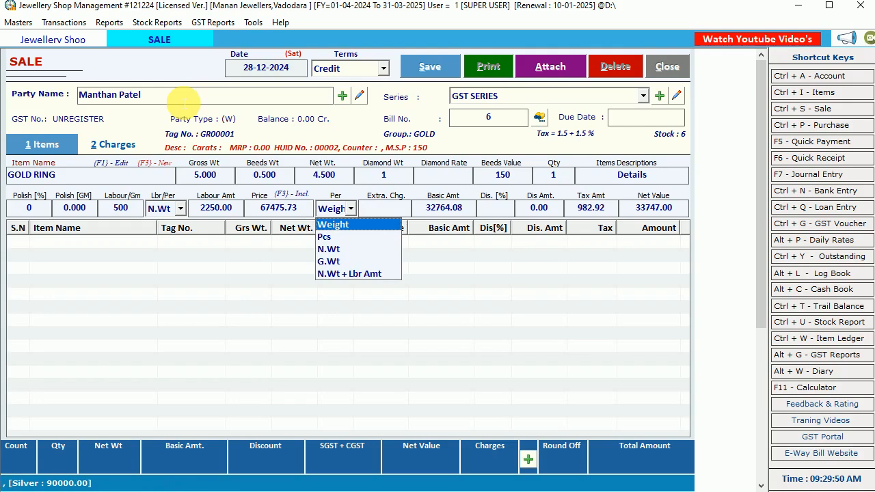
# Keep the gold ring's price basis as Weight and leave the extra charge blank, accepting the calculated basic amount.
pyautogui.press('Down')
pyautogui.press('Down')
pyautogui.press('Down')
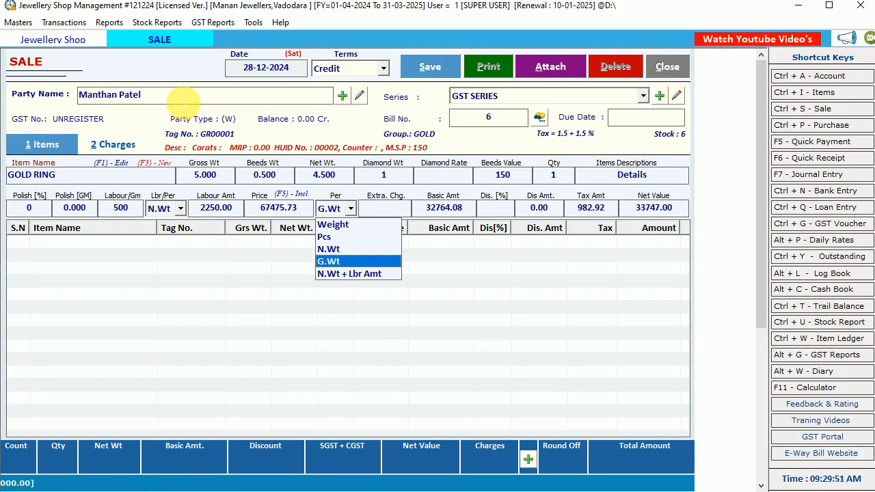
pyautogui.press('Up')
pyautogui.press('Down')
pyautogui.press('Up')
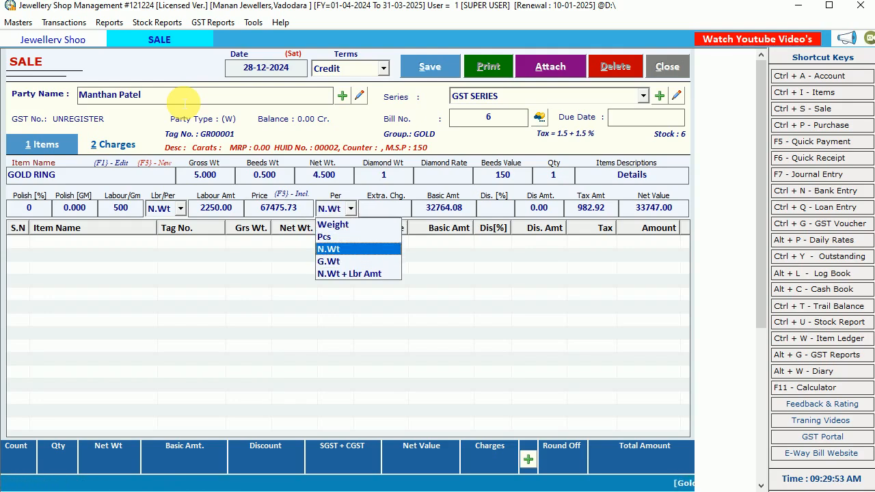
pyautogui.press('Up')
pyautogui.press('Up')
pyautogui.press('Return')
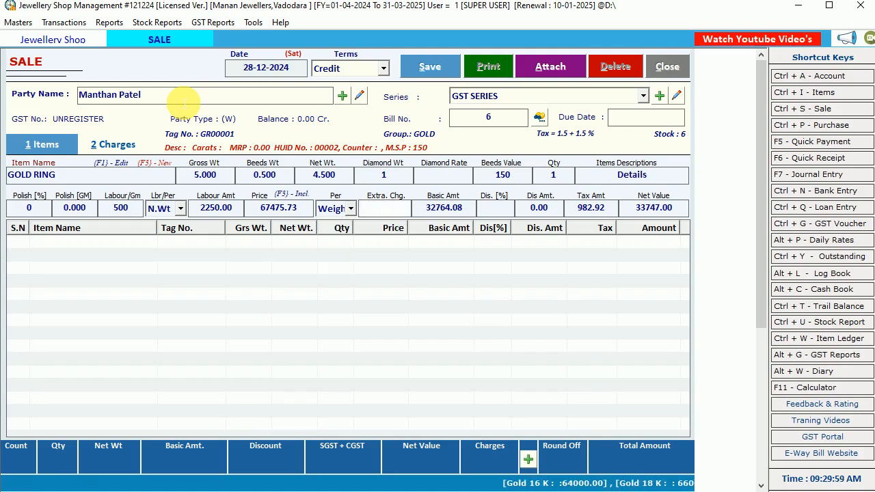
pyautogui.press('Return')
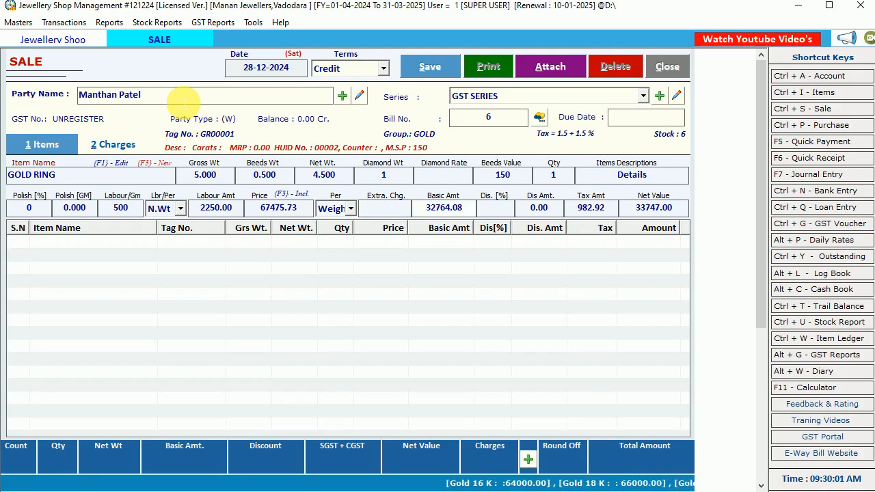
pyautogui.press('Return')
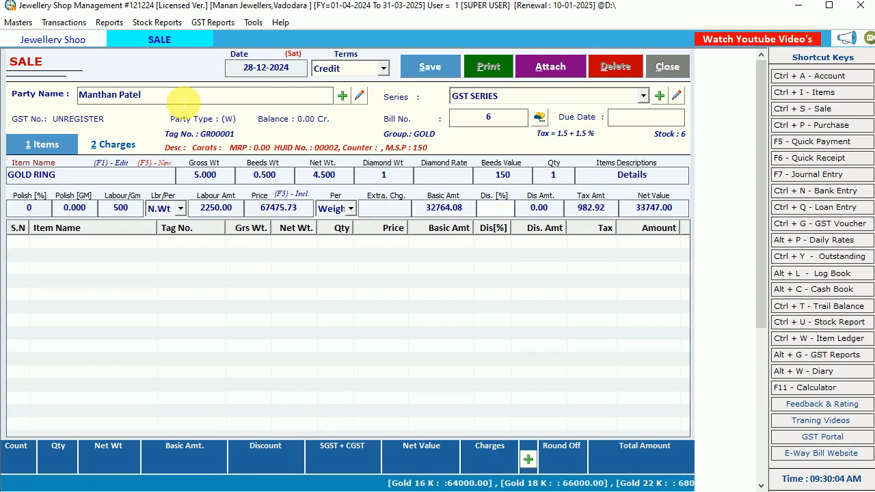
pyautogui.write('10')
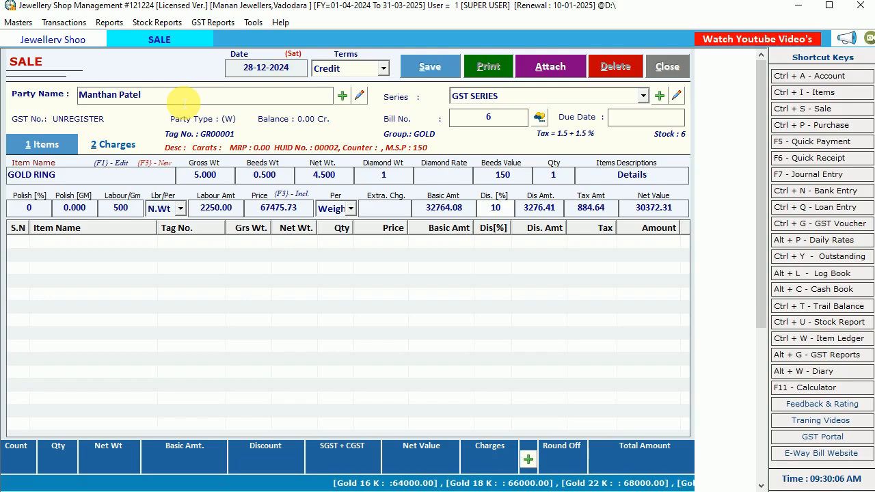
pyautogui.press('BackSpace')
pyautogui.press('BackSpace')
# Leave the gold ring without a discount and add it as a line on the bill.
pyautogui.press('Return')
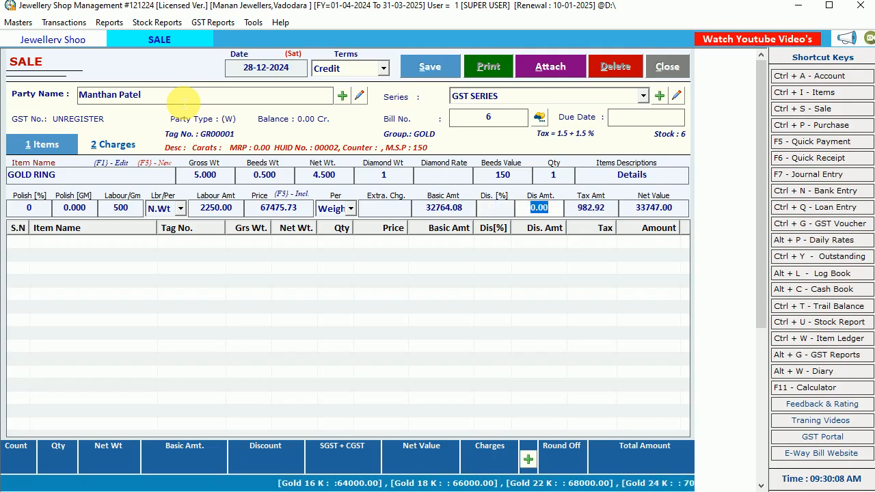
pyautogui.press('Return')
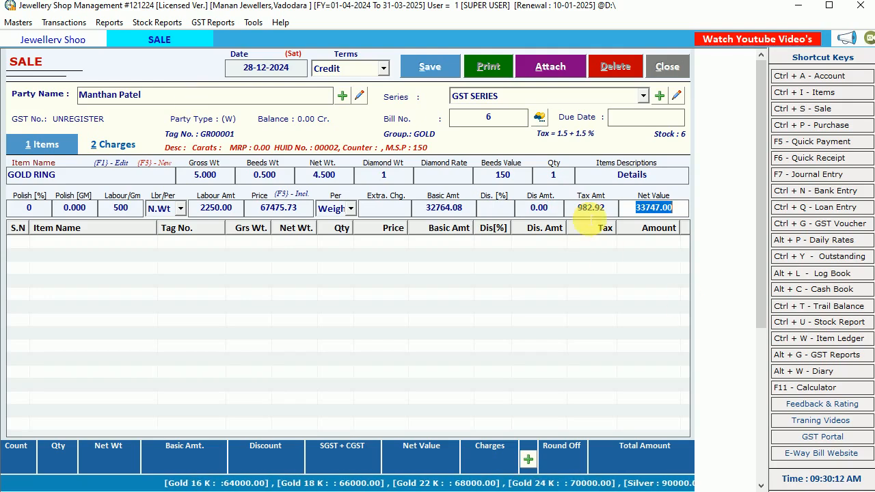
pyautogui.press('Return')
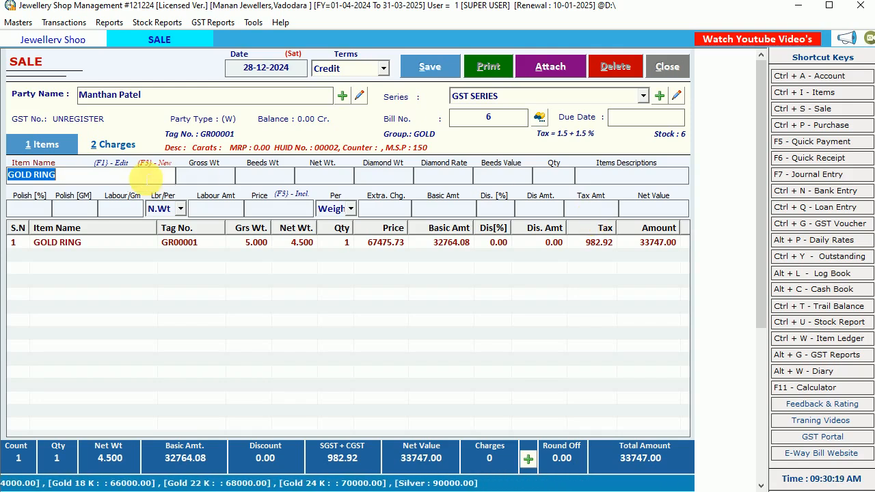
# Load the next bill item directly by its tag number RG00001.
pyautogui.write('RG')
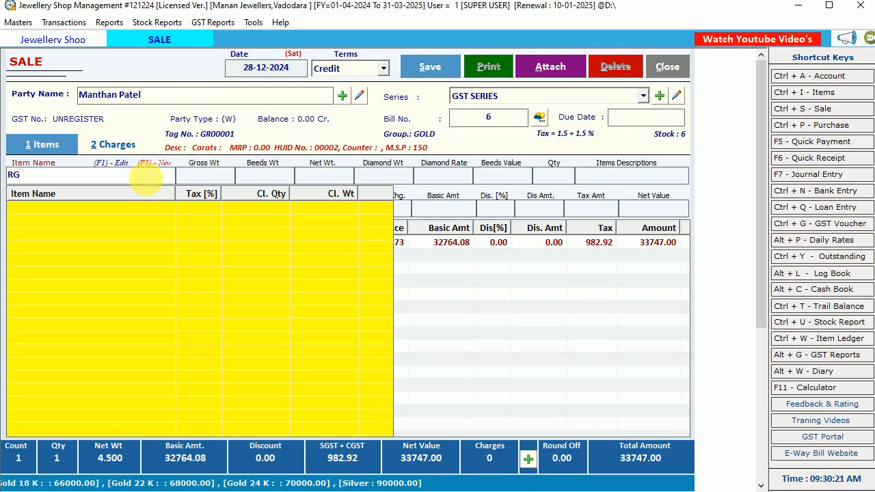
pyautogui.write('00001')
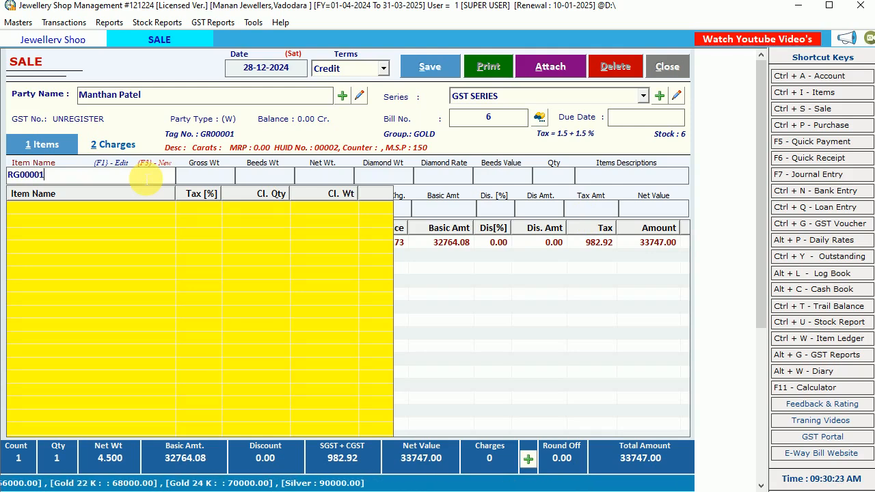
pyautogui.press('Return')
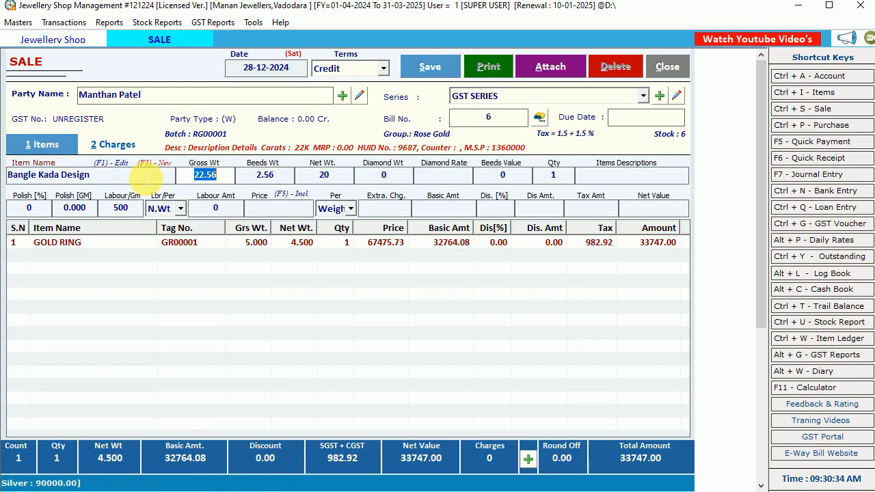
# Reselect the item Bangle Kada Design from the item list and choose its tag RG00001.
pyautogui.click(146, 179)
pyautogui.click(147, 180)
pyautogui.press('BackSpace')
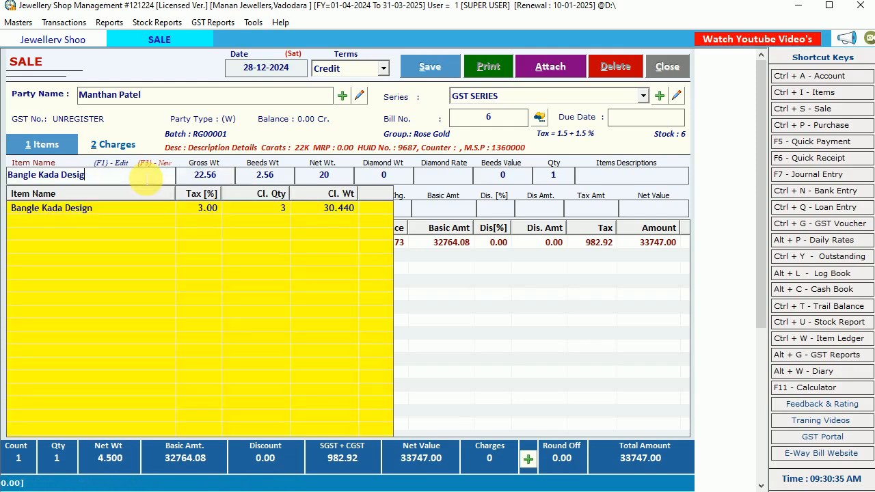
pyautogui.press('Down')
pyautogui.press('Return')
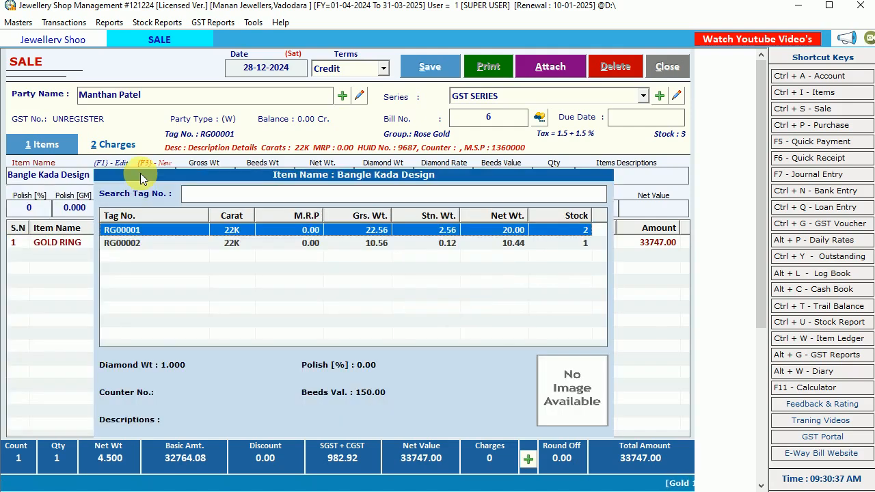
pyautogui.press('Down')
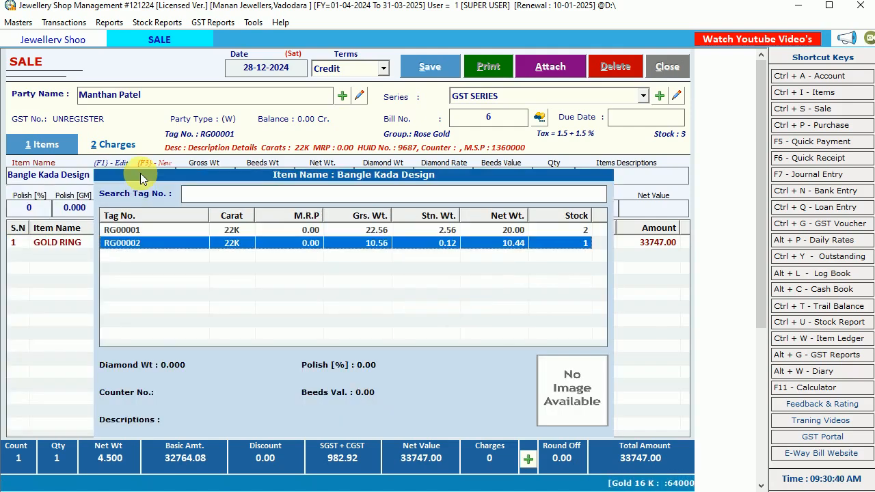
pyautogui.press('Up')
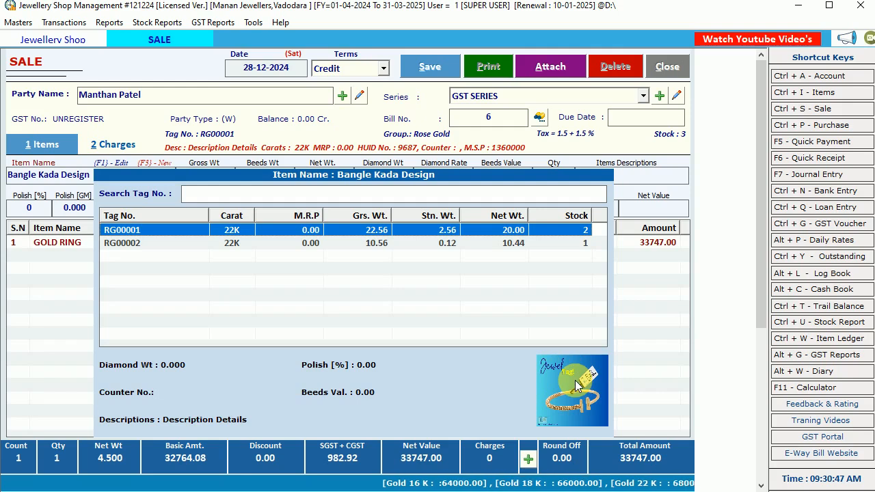
pyautogui.press('Return')
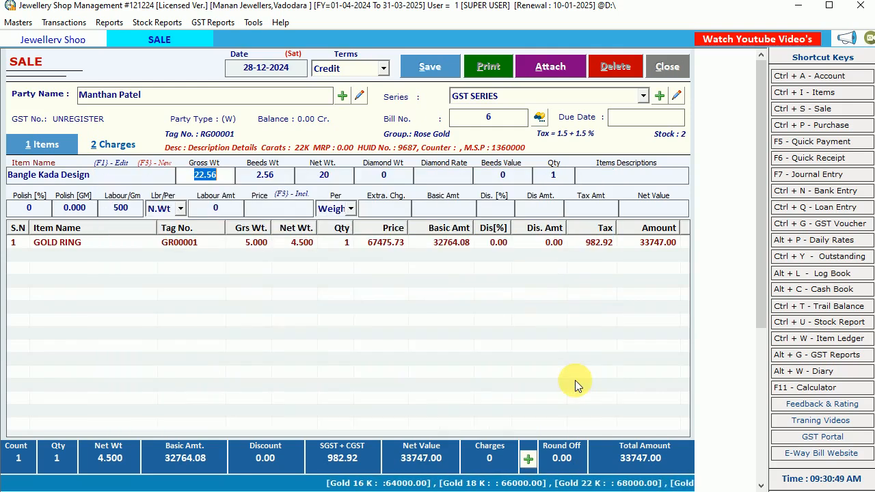
# Accept the bangle's gross weight 22.560, beeds weight 2.560, net weight 20.000, quantity 1 and zero polish values.
pyautogui.press('Return')
pyautogui.press('Return')
pyautogui.press('Return')
pyautogui.press('Return')
pyautogui.press('Return')
pyautogui.press('Return')
pyautogui.press('Return')
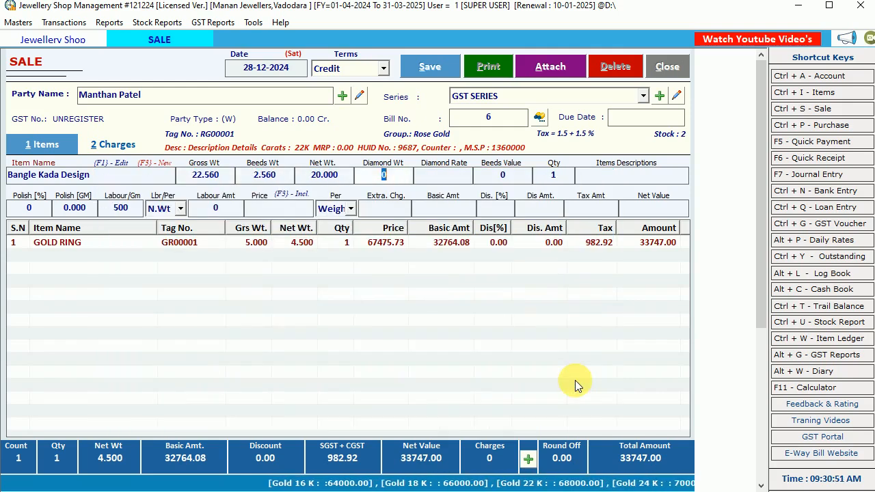
pyautogui.press('Return')
pyautogui.press('Return')
pyautogui.press('Return')
pyautogui.press('Return')
pyautogui.press('Return')
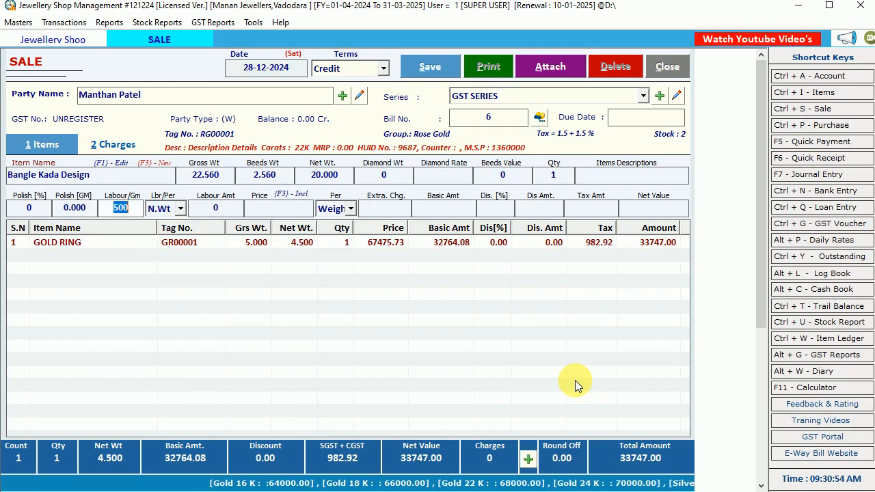
# Keep the bangle's labour at 500 on N.Wt, accept the default price per Weight, and add the line to the bill.
pyautogui.press('Return')
pyautogui.press('Return')
pyautogui.press('Return')
pyautogui.press('Return')
pyautogui.press('Return')
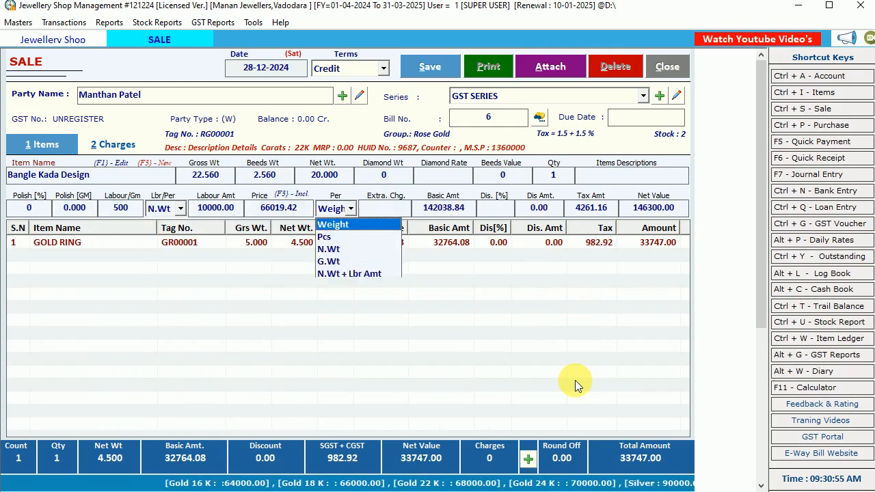
pyautogui.press('Return')
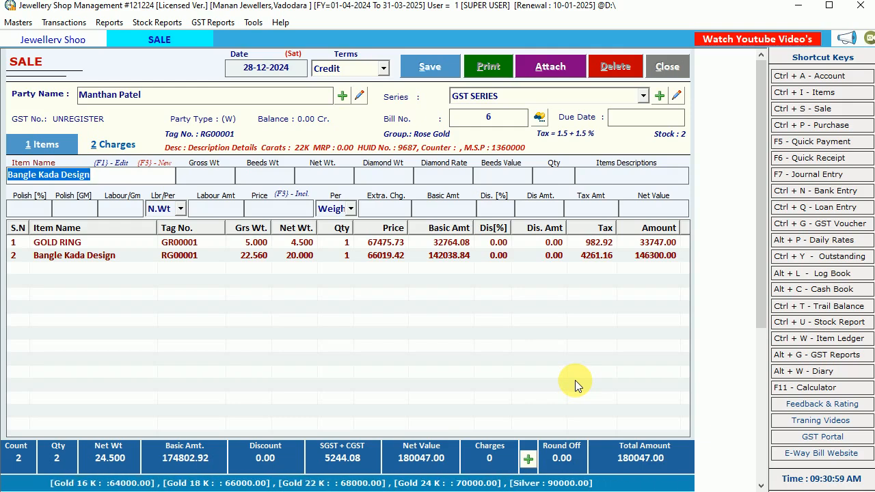
# Open the payment options for the bill's total amount and enter a cash amount of 50000.
pyautogui.click(624, 471)
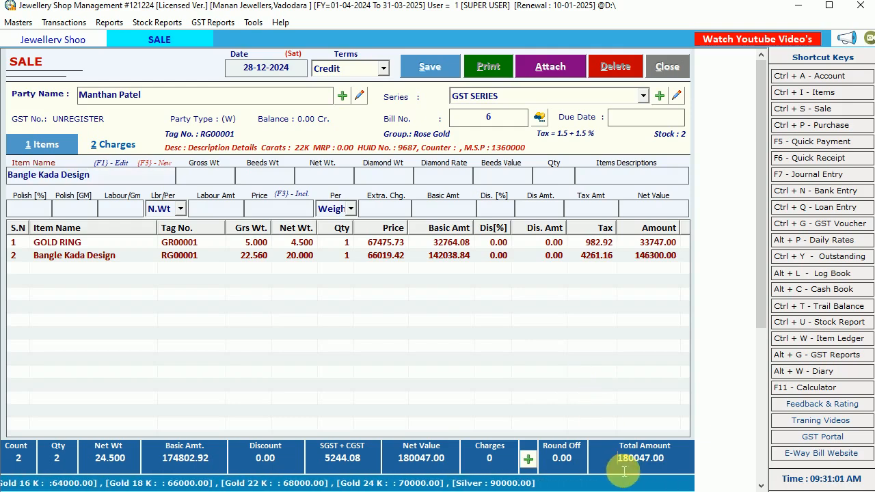
pyautogui.moveTo(624, 470); pyautogui.dragTo(664, 463)
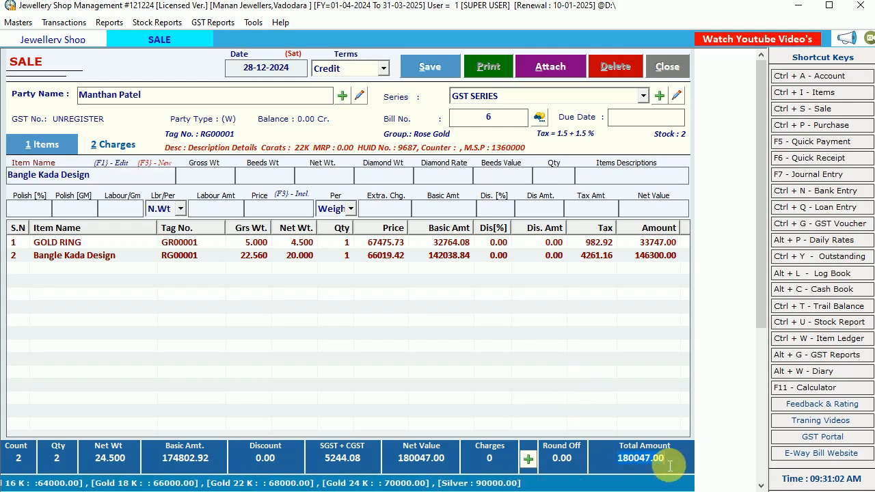
pyautogui.click(529, 463)
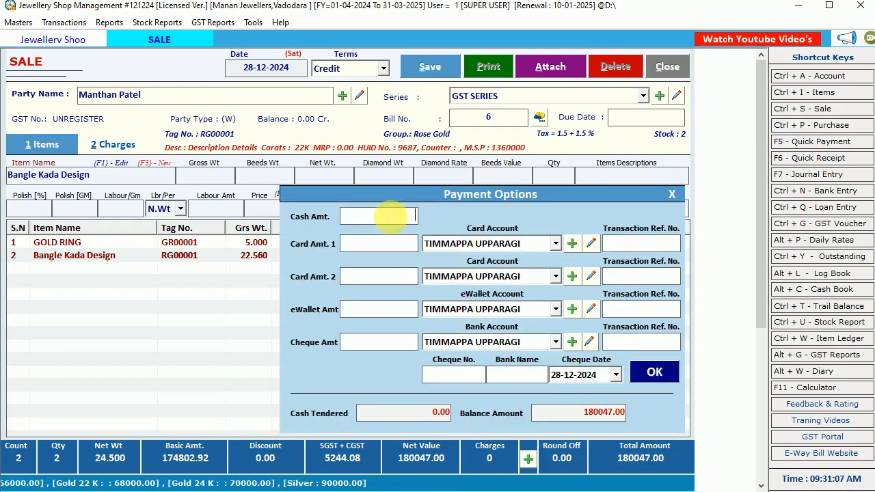
pyautogui.click(394, 315)
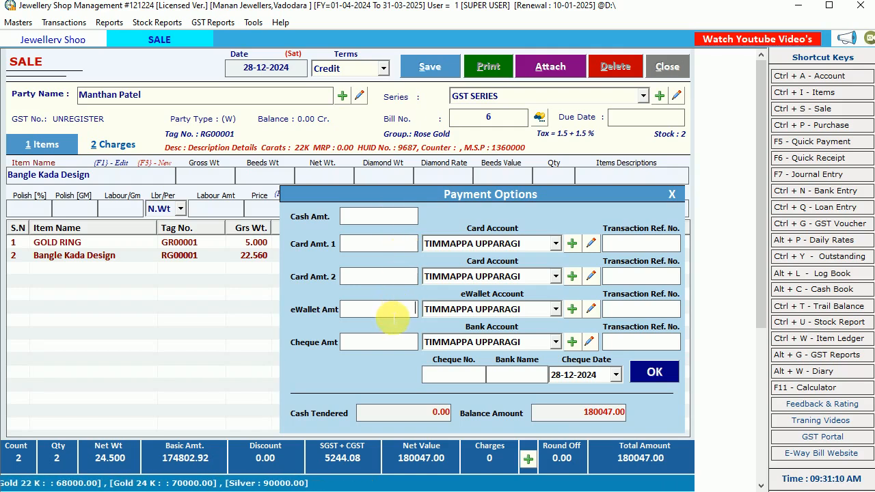
pyautogui.click(400, 216)
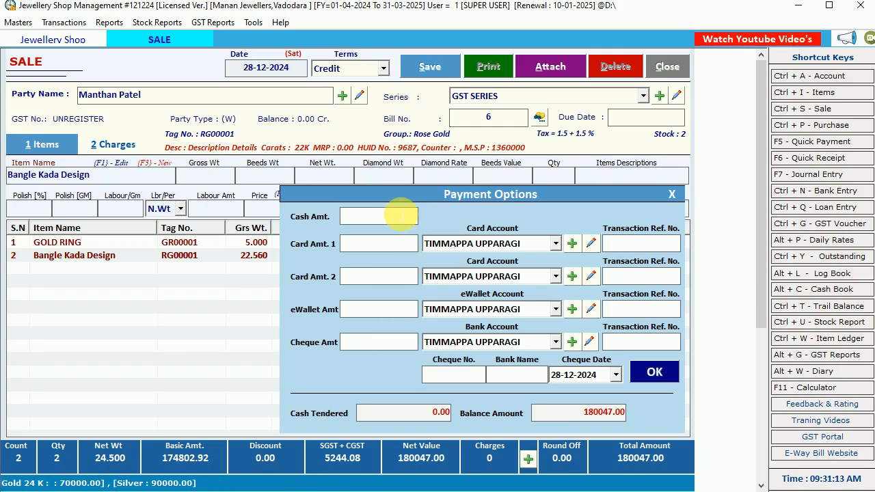
pyautogui.write('50000')
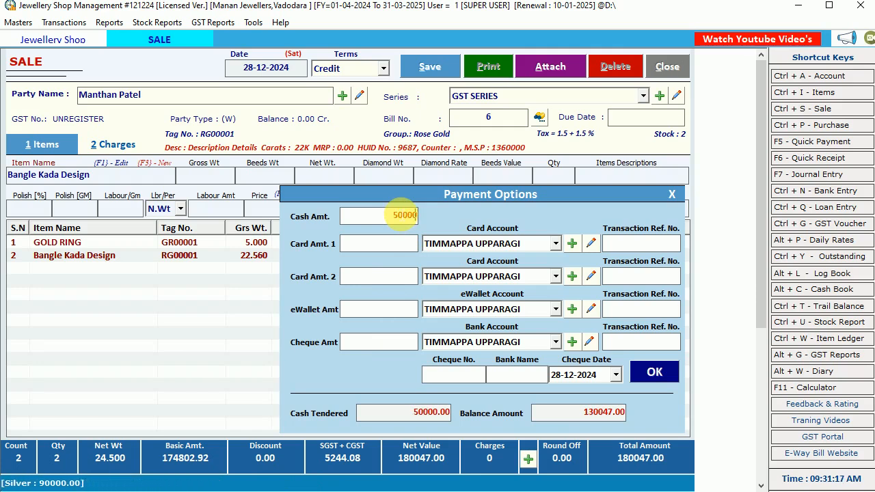
# Confirm the bill's cash payment of 50000 in the payment options and save the sale entry.
pyautogui.doubleClick(402, 214)
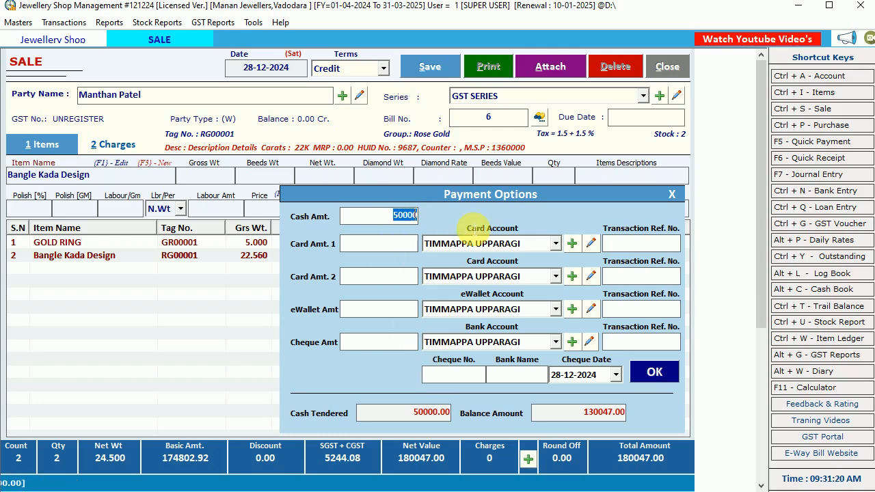
pyautogui.click(437, 413)
pyautogui.click(588, 412)
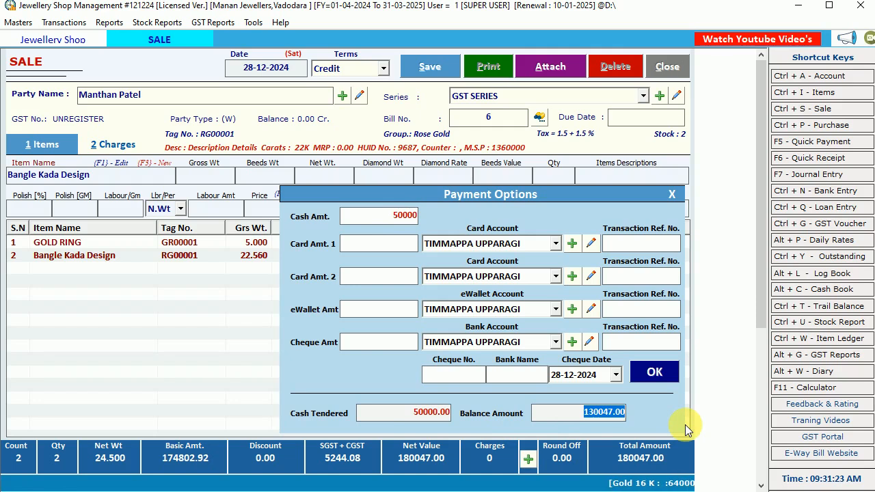
pyautogui.click(657, 373)
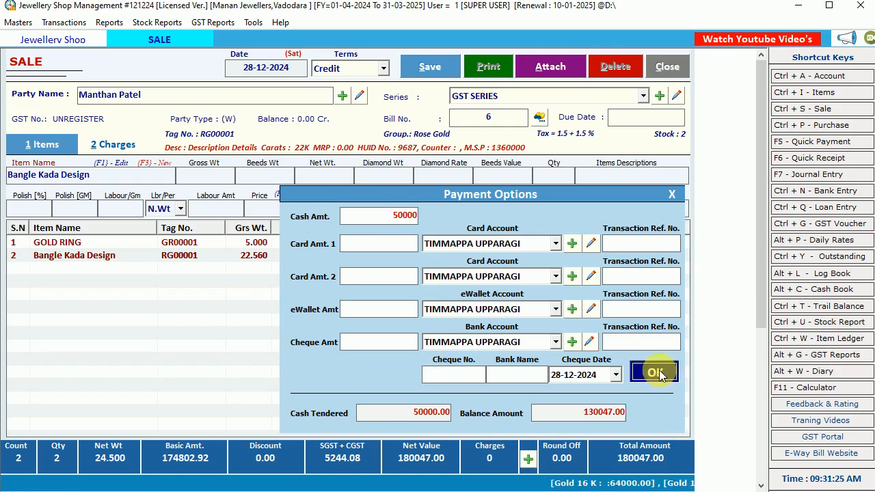
pyautogui.click(429, 66)
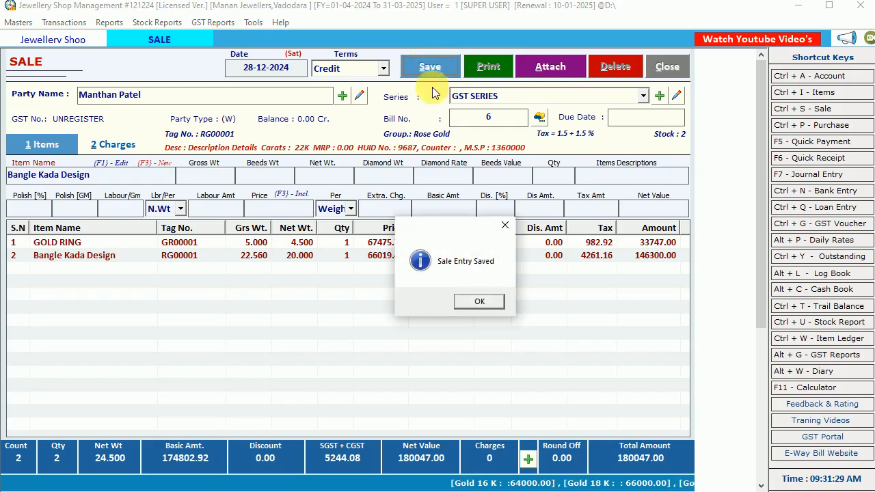
pyautogui.click(480, 302)
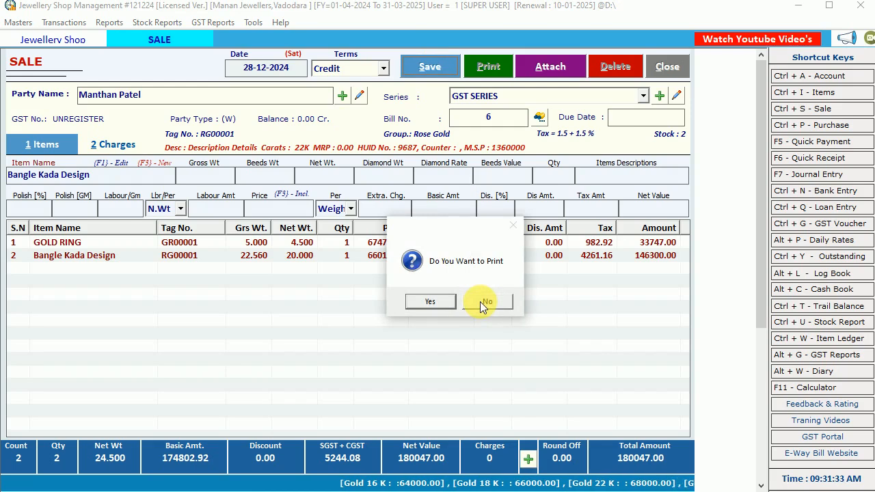
# Choose to print the saved bill, keep the GST INVOICE format with the original copy, and preview it.
pyautogui.click(430, 301)
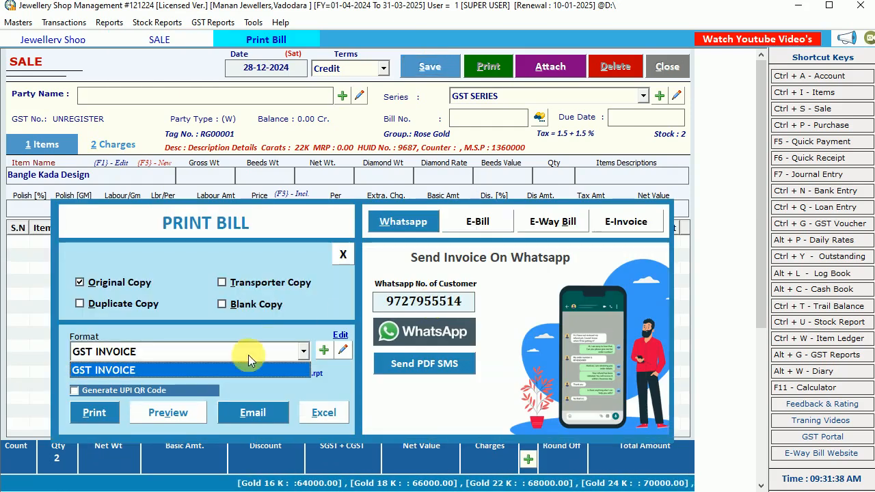
pyautogui.click(217, 371)
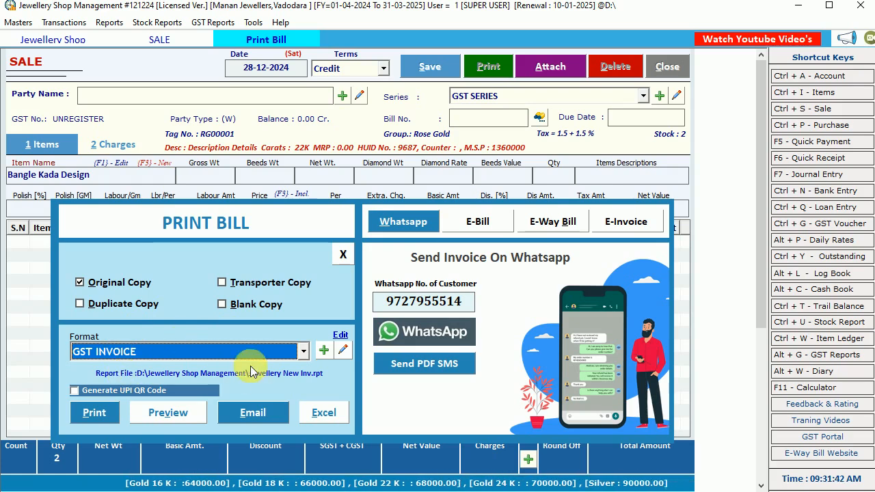
pyautogui.moveTo(383, 309); pyautogui.dragTo(563, 303)
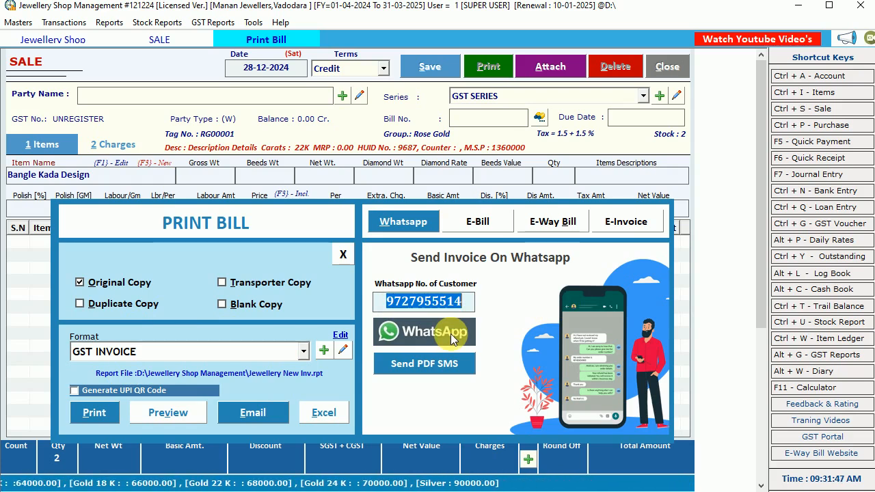
pyautogui.click(183, 415)
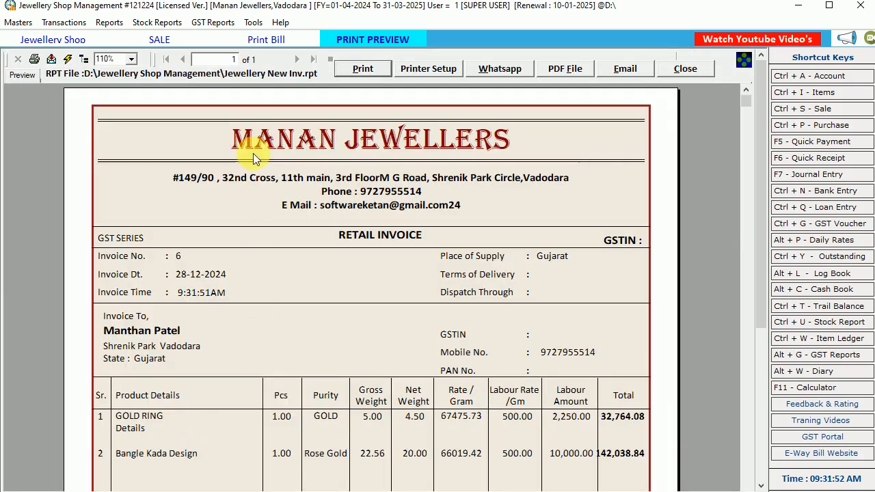
# Examine the invoice's company name, address block and the customer's name, address and mobile number.
pyautogui.click(294, 125)
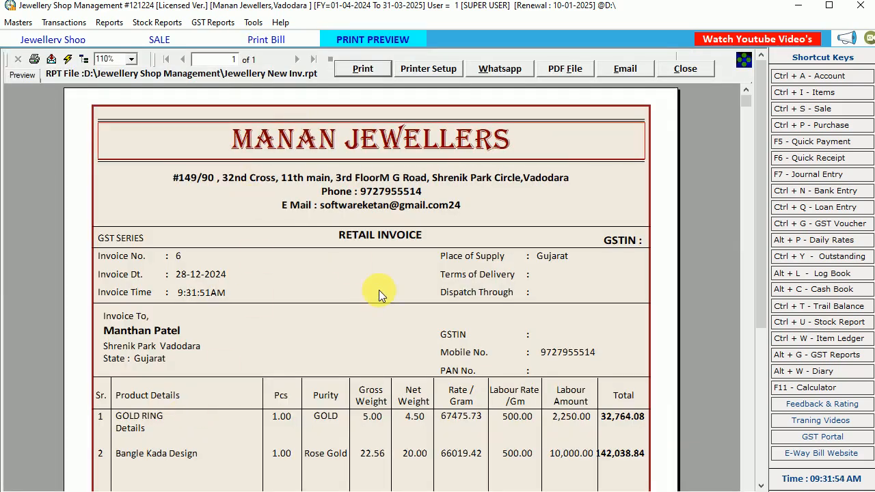
pyautogui.click(384, 197)
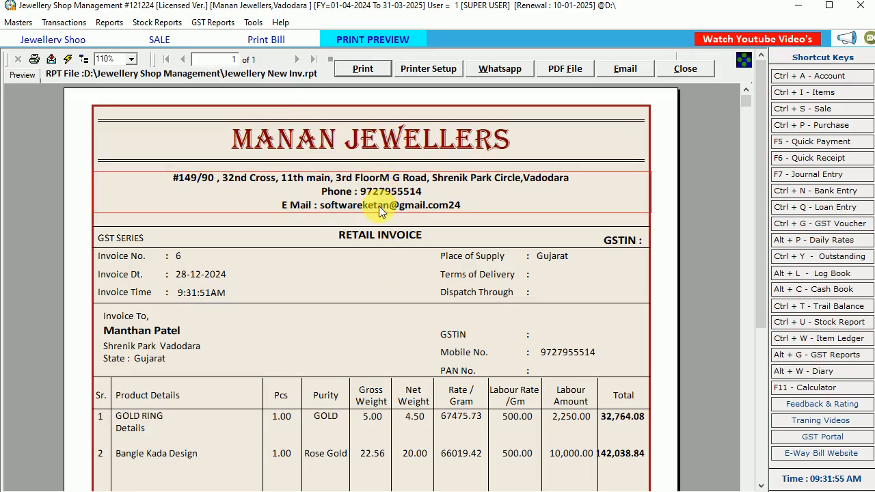
pyautogui.click(140, 331)
pyautogui.click(152, 350)
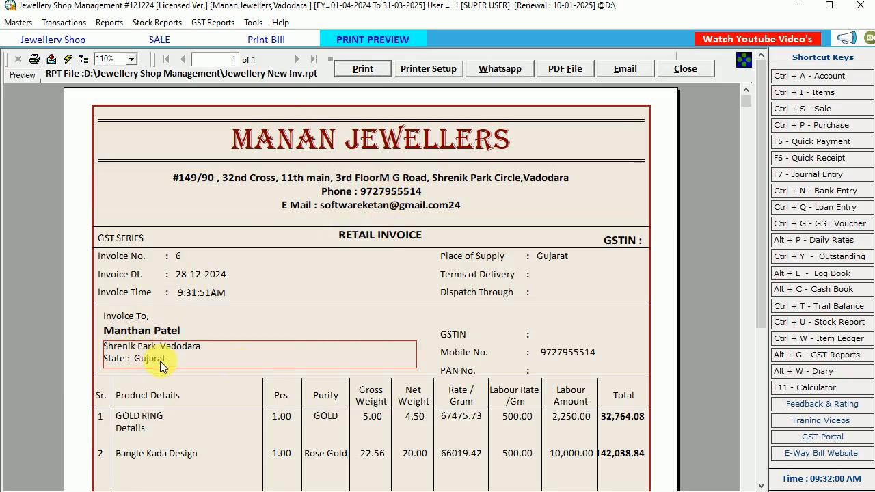
pyautogui.click(554, 351)
pyautogui.scroll(-3, 555, 352)
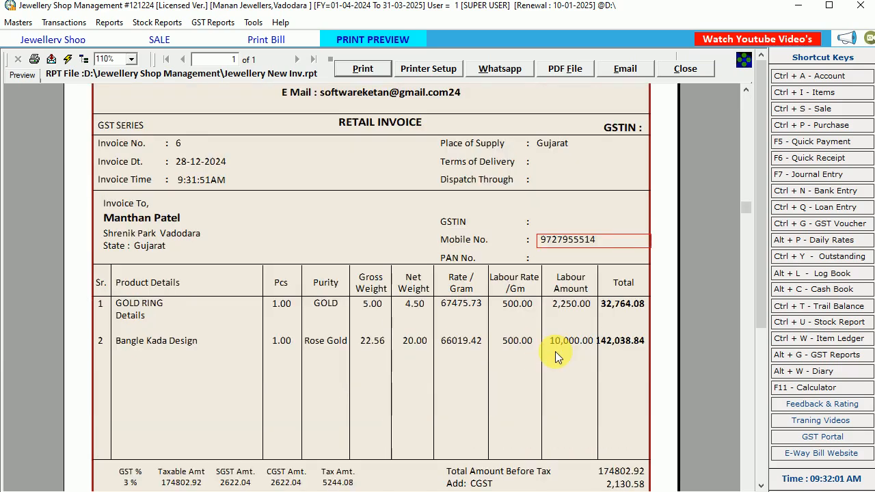
# Check the product details, pieces, purity, gross weight and net weight of both items on the invoice.
pyautogui.click(156, 308)
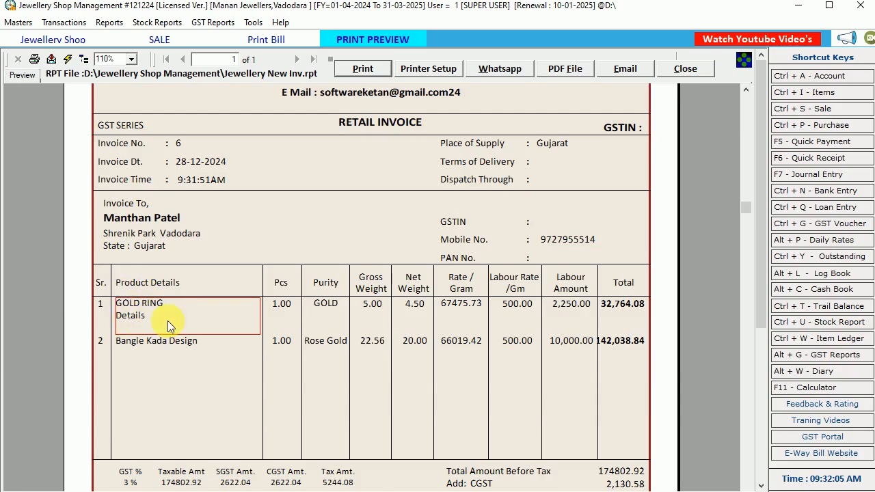
pyautogui.click(147, 344)
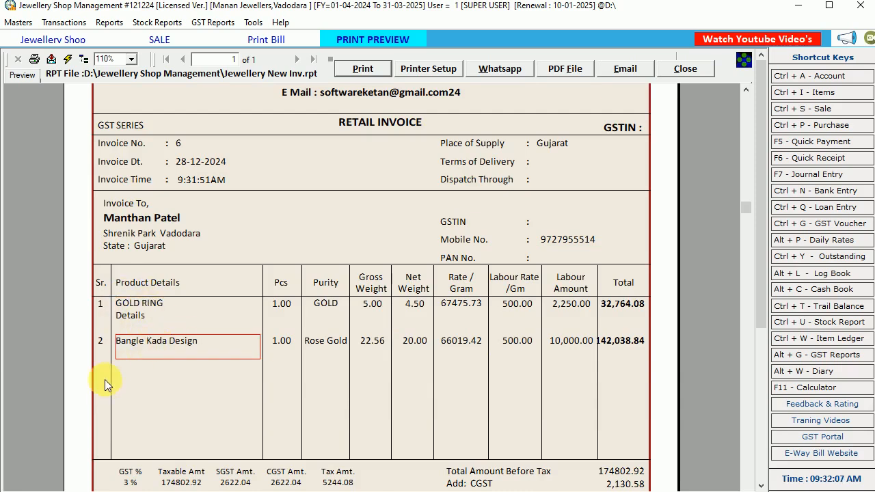
pyautogui.click(273, 342)
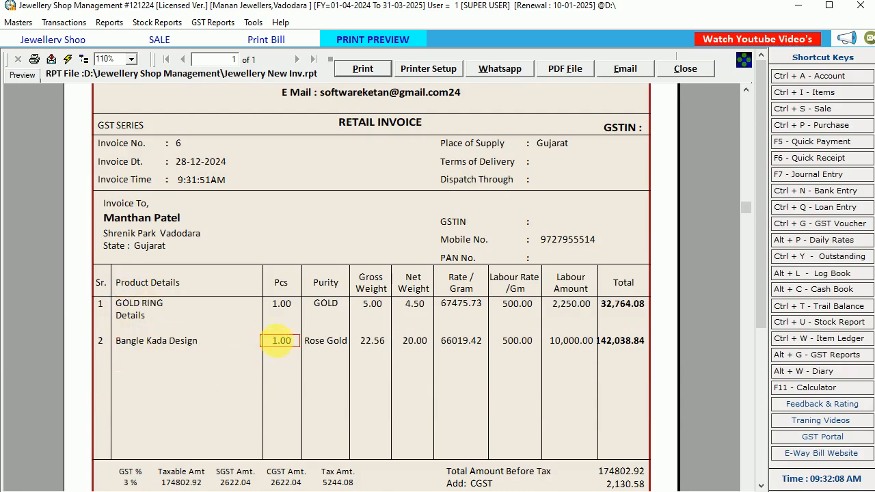
pyautogui.click(326, 303)
pyautogui.click(322, 341)
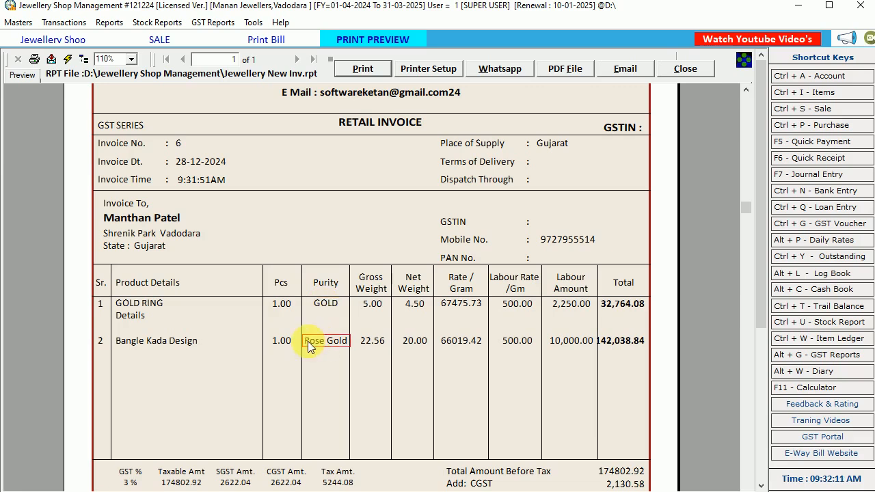
pyautogui.click(376, 306)
pyautogui.click(372, 342)
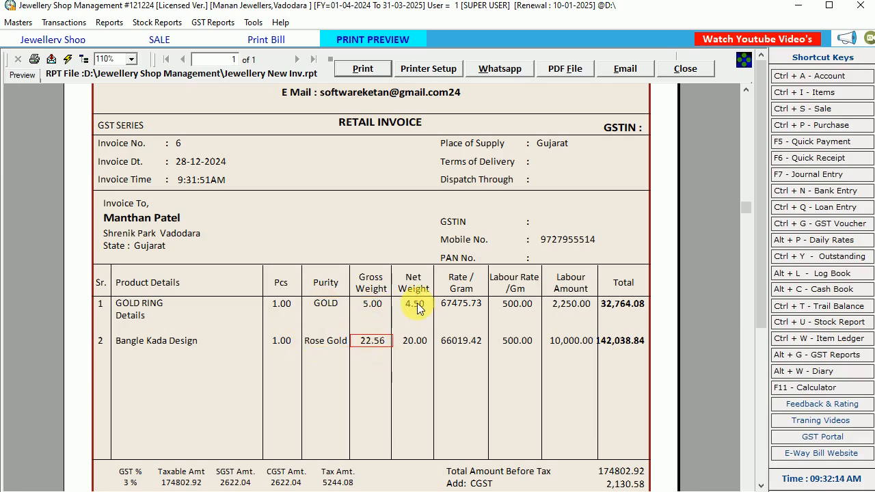
pyautogui.click(419, 309)
pyautogui.click(415, 339)
# Check the rate per gram, labour rate, labour amount and line total of both invoice items.
pyautogui.click(460, 303)
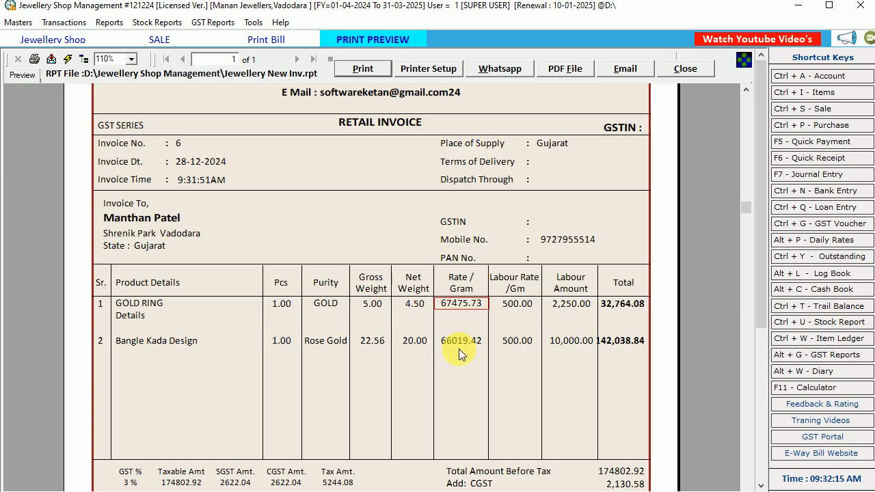
pyautogui.click(459, 345)
pyautogui.click(515, 307)
pyautogui.click(517, 343)
pyautogui.click(567, 309)
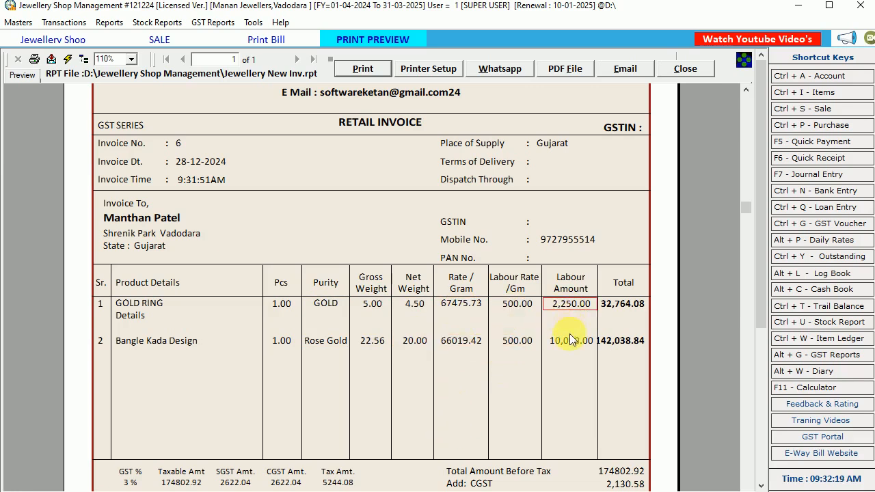
pyautogui.click(571, 343)
pyautogui.click(624, 305)
pyautogui.click(620, 345)
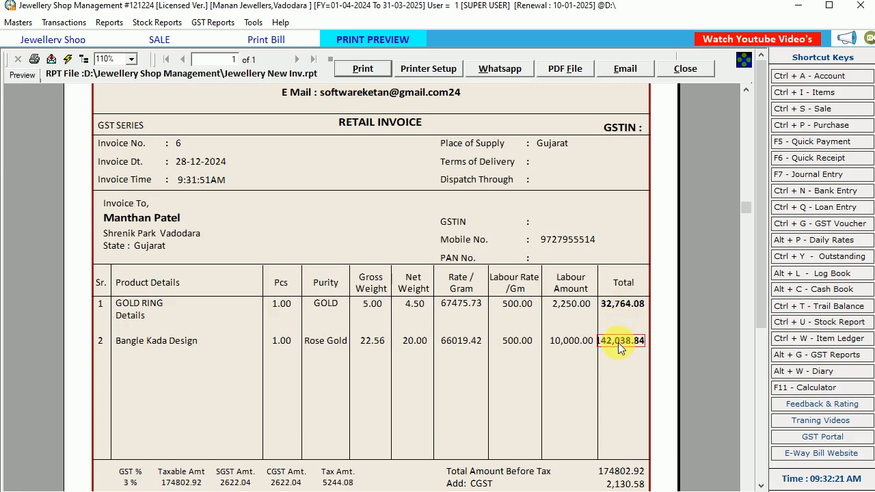
# Examine the invoice's amount before tax, CGST, SGST, grand total and the GST tax breakdown.
pyautogui.scroll(-3, 619, 347)
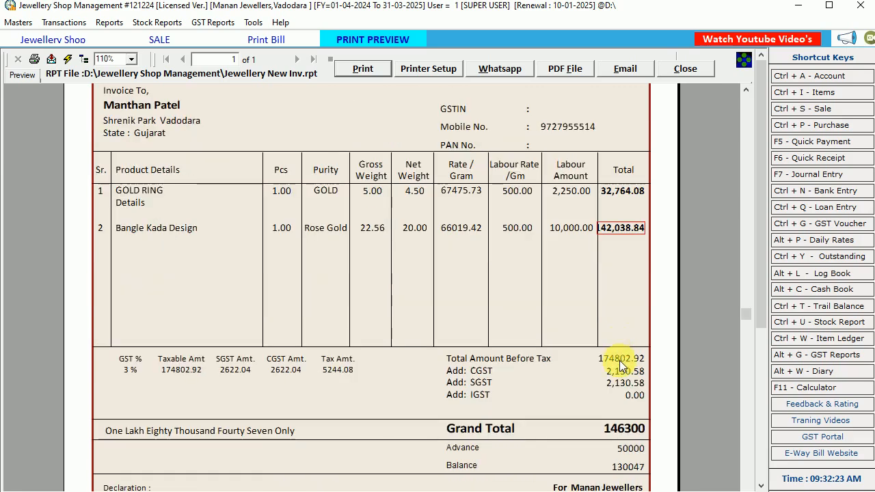
pyautogui.click(620, 360)
pyautogui.click(623, 374)
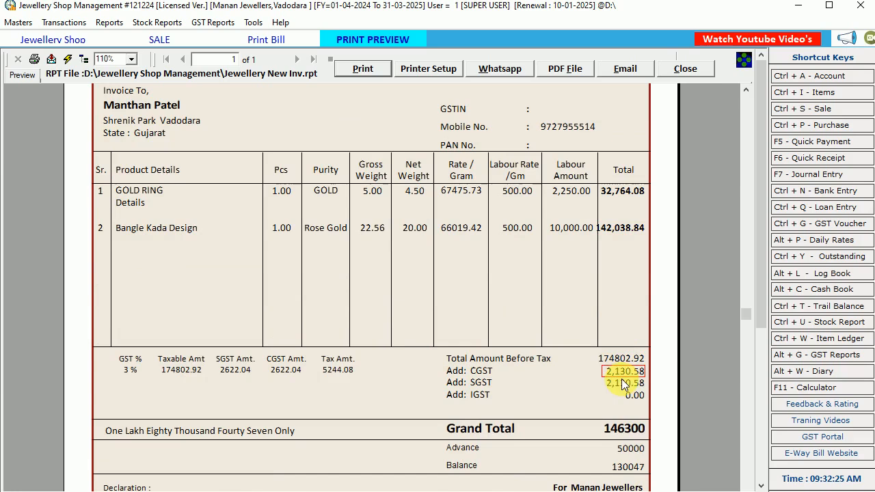
pyautogui.click(623, 384)
pyautogui.click(625, 431)
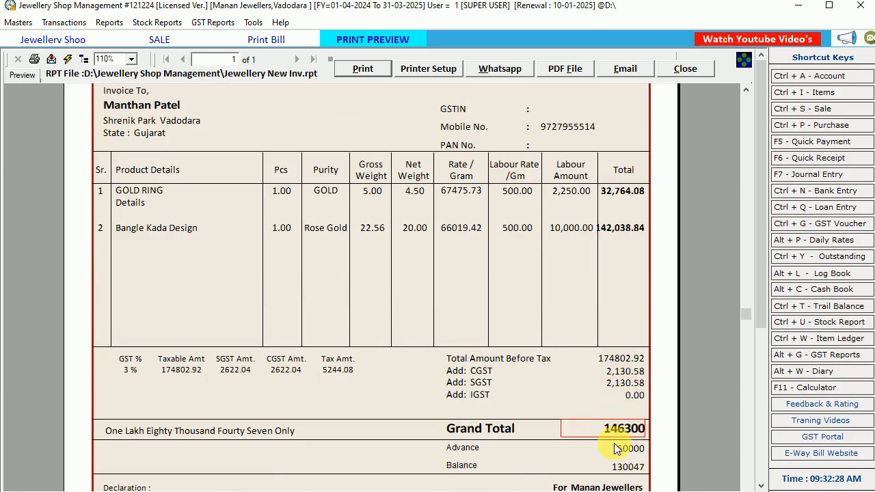
pyautogui.click(183, 370)
pyautogui.click(235, 367)
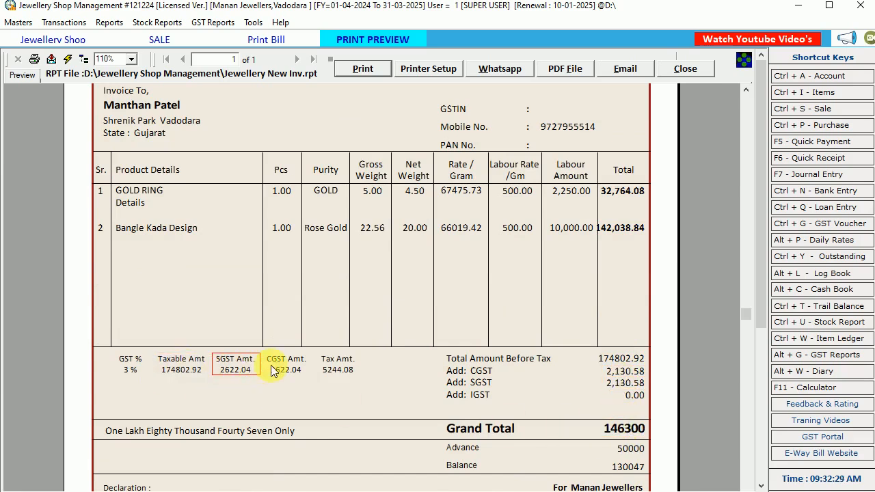
pyautogui.click(286, 365)
pyautogui.click(338, 363)
pyautogui.scroll(-3, 341, 364)
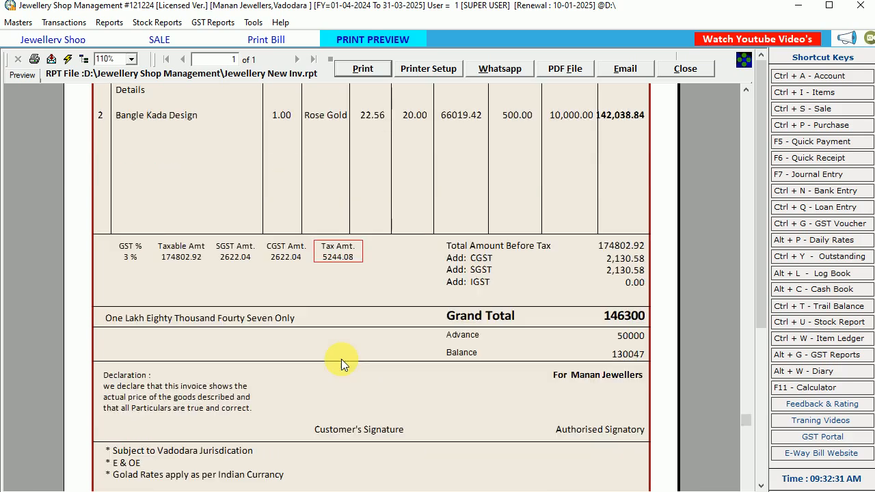
# Check the invoice's amount in words, grand total, advance and balance.
pyautogui.click(180, 328)
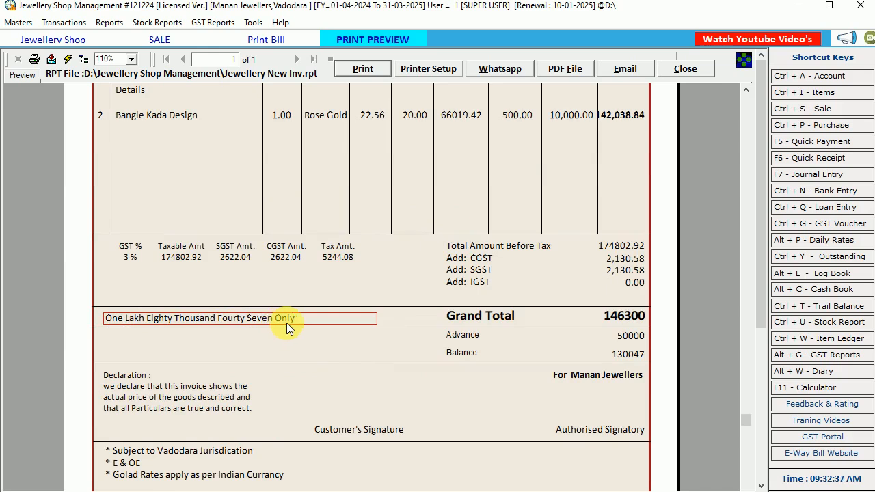
pyautogui.click(628, 320)
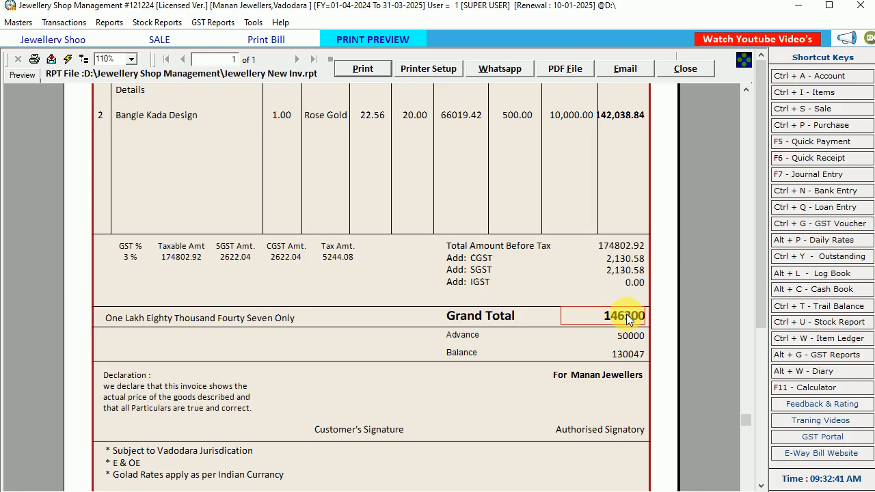
pyautogui.click(631, 336)
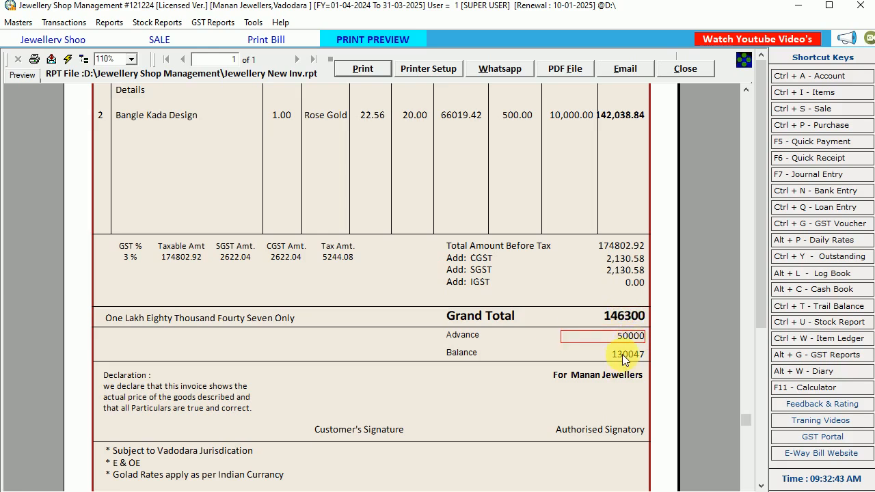
pyautogui.click(622, 354)
# Examine the invoice footer's declaration, customer and authorised signature areas, and terms.
pyautogui.click(131, 385)
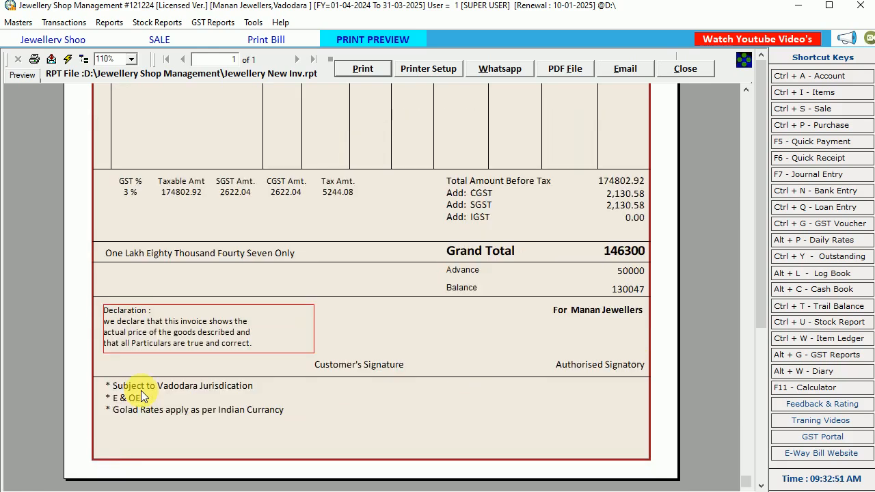
pyautogui.scroll(-2, 137, 385)
pyautogui.click(376, 370)
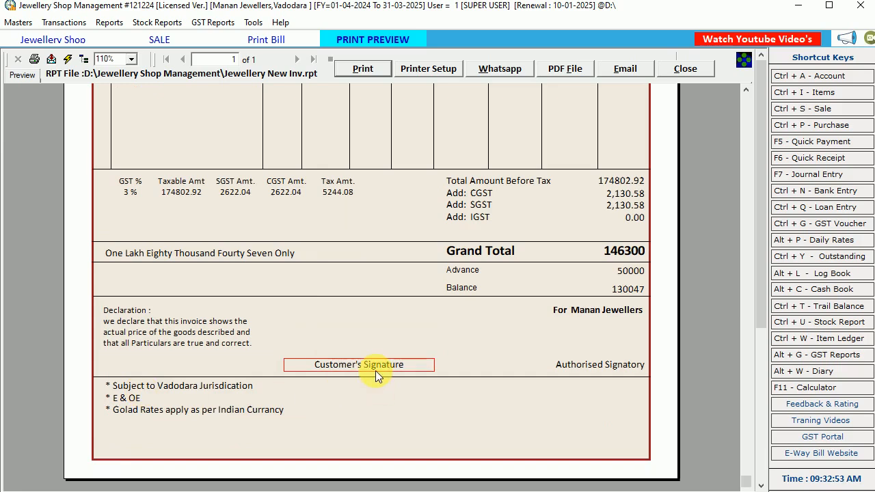
pyautogui.click(626, 313)
pyautogui.click(609, 364)
pyautogui.click(184, 391)
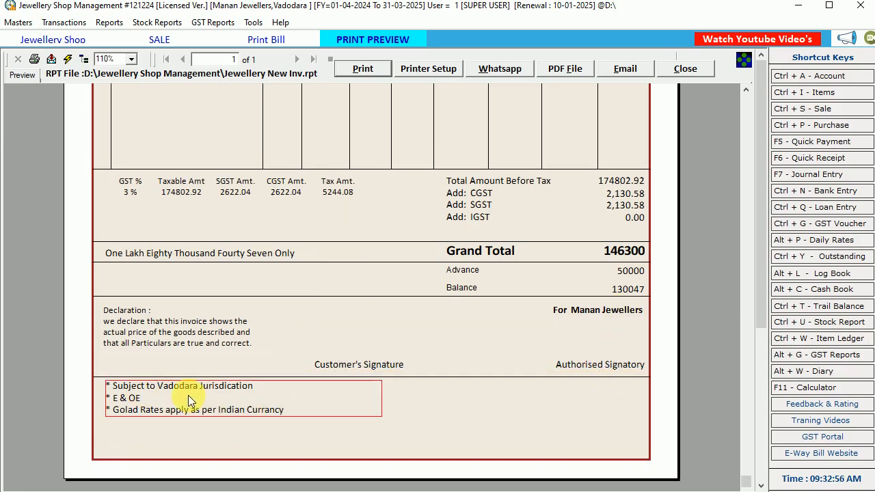
# Open the company information and examine the address lines, email, website and terms text that feed the printed invoice.
pyautogui.scroll(6, 281, 409)
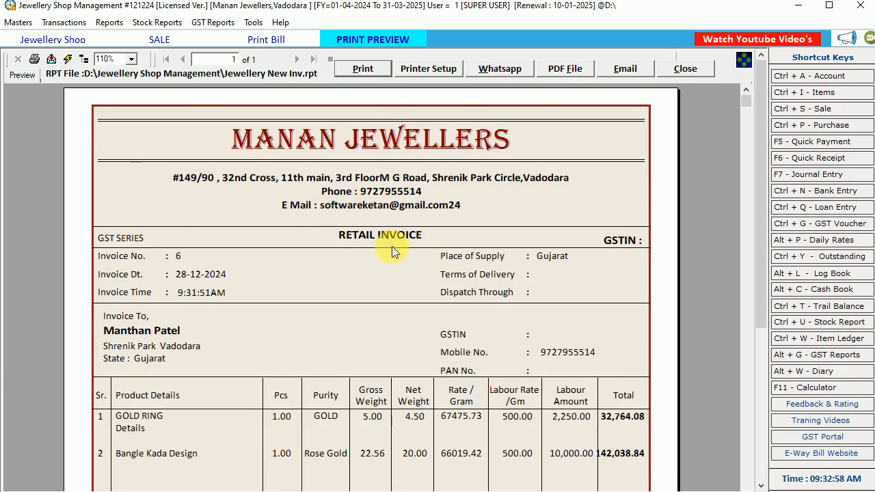
pyautogui.scroll(-6, 359, 169)
pyautogui.scroll(6, 358, 171)
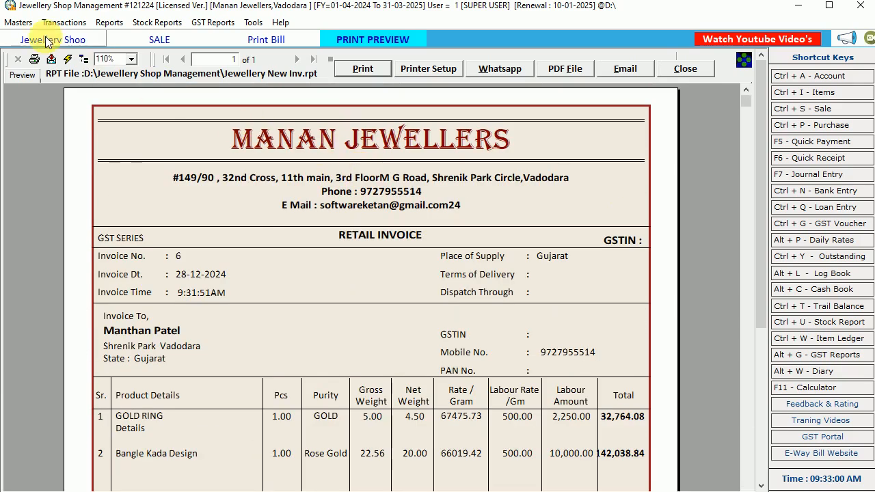
pyautogui.click(18, 22)
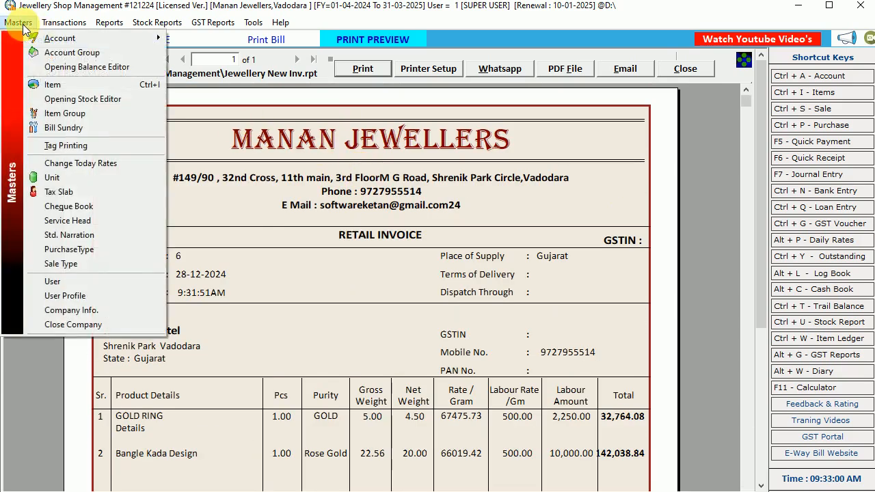
pyautogui.click(74, 309)
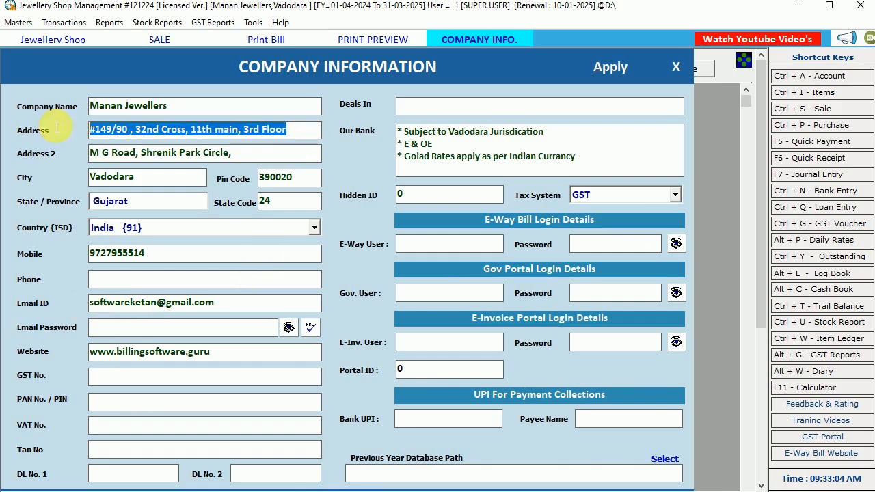
pyautogui.moveTo(234, 153); pyautogui.dragTo(89, 152)
pyautogui.moveTo(216, 303); pyautogui.dragTo(39, 303)
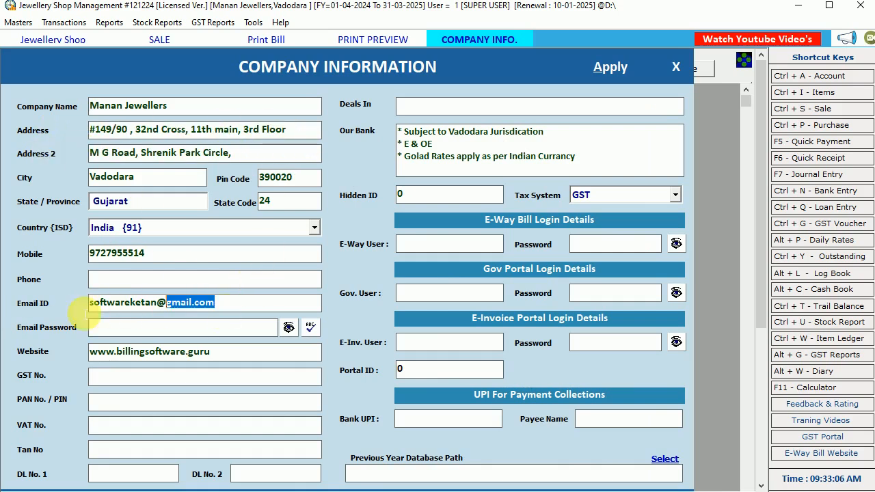
pyautogui.moveTo(201, 353); pyautogui.dragTo(68, 352)
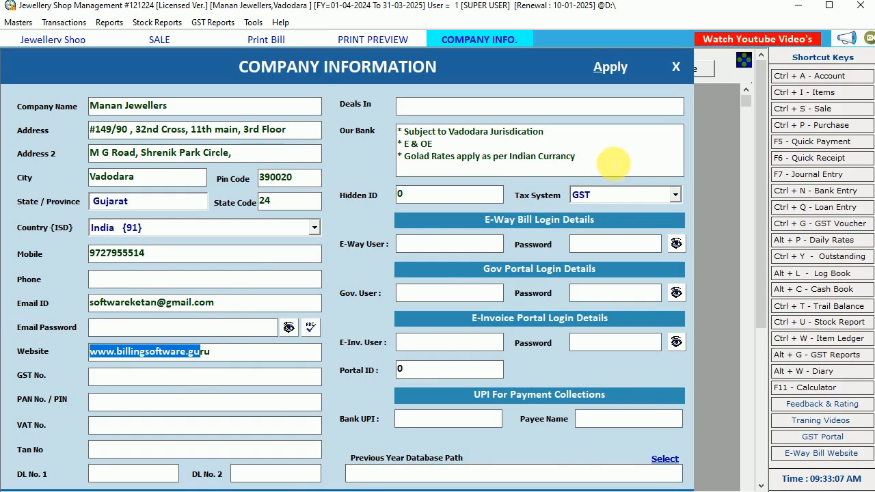
pyautogui.moveTo(613, 164); pyautogui.dragTo(316, 94)
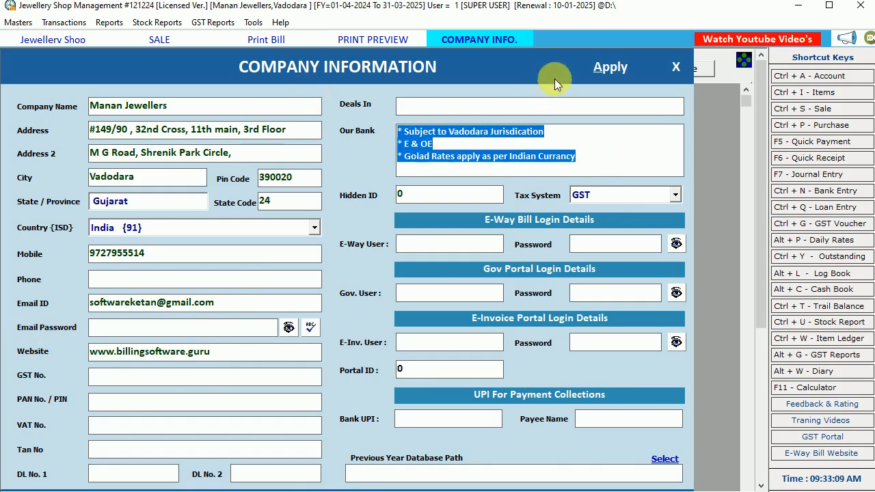
# Apply the company information and close its form.
pyautogui.click(601, 71)
pyautogui.click(486, 302)
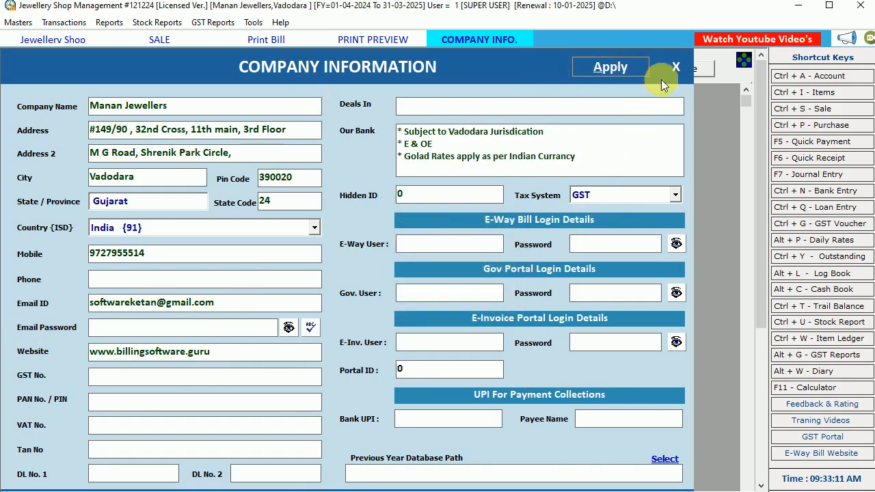
pyautogui.click(676, 67)
# Close the invoice preview, the print options and the blank sale entry form.
pyautogui.moveTo(748, 103); pyautogui.dragTo(753, 84)
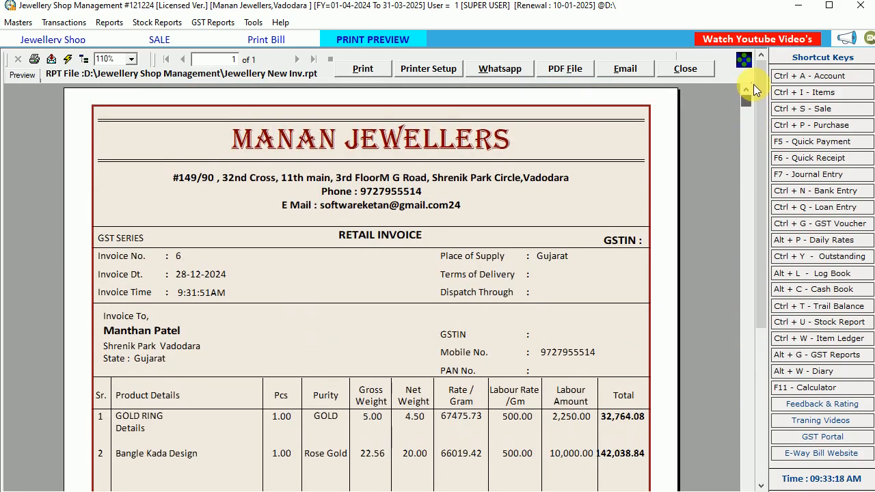
pyautogui.click(685, 71)
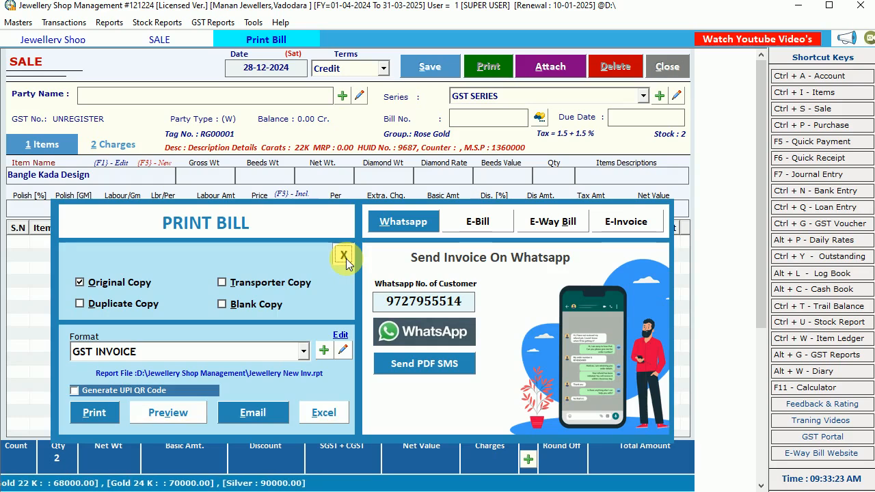
pyautogui.click(346, 258)
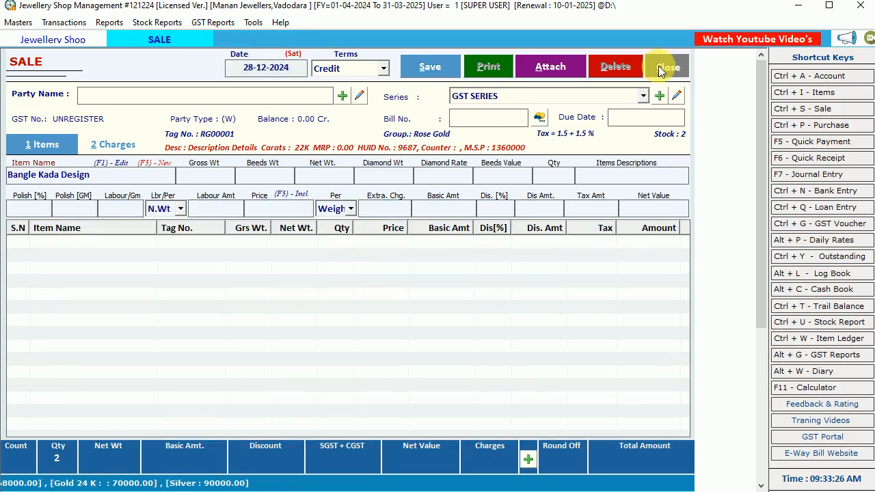
pyautogui.click(660, 69)
# Open the Vadodara customer's credit sale bill dated 28-12-2024 from the sale bills for editing.
pyautogui.click(62, 23)
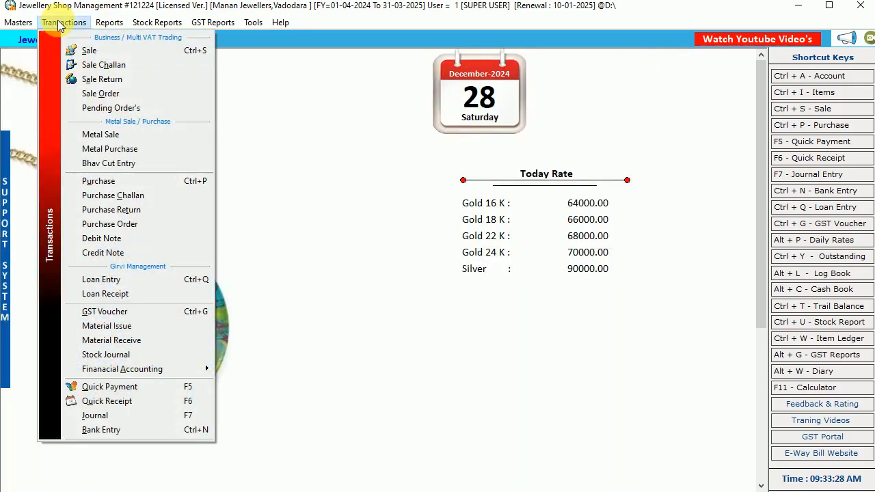
pyautogui.click(87, 51)
pyautogui.click(172, 130)
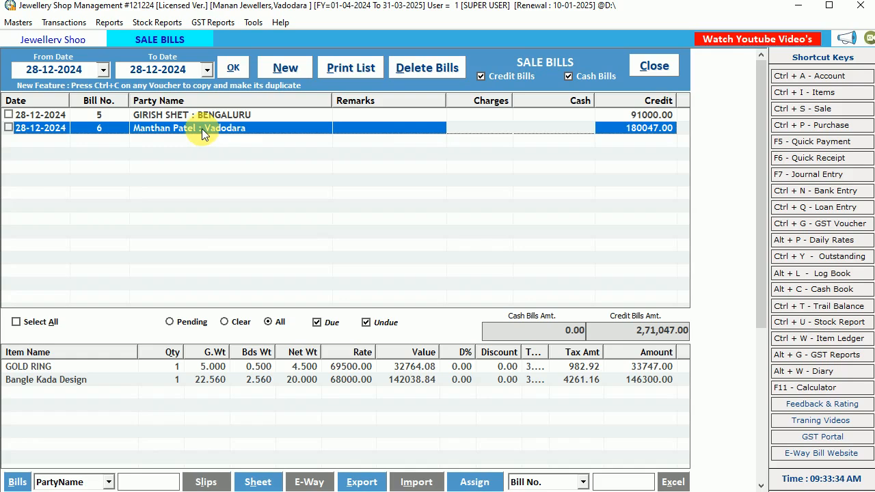
pyautogui.doubleClick(202, 128)
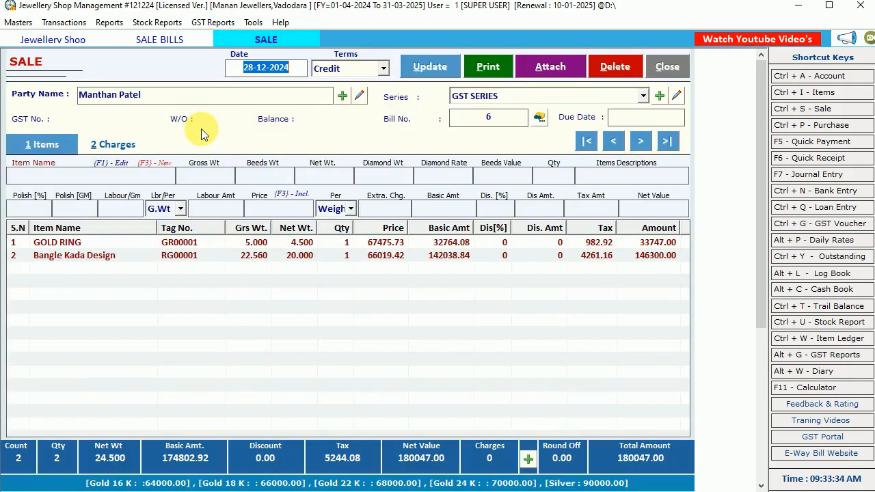
pyautogui.click(86, 245)
pyautogui.click(72, 255)
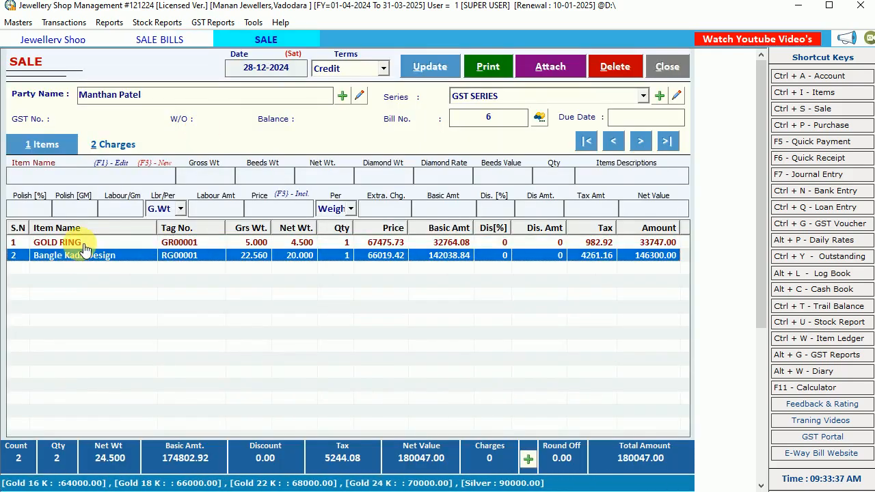
# Load the GOLD RING line for editing and set its labour per gram to 500.
pyautogui.click(83, 246)
pyautogui.doubleClick(75, 242)
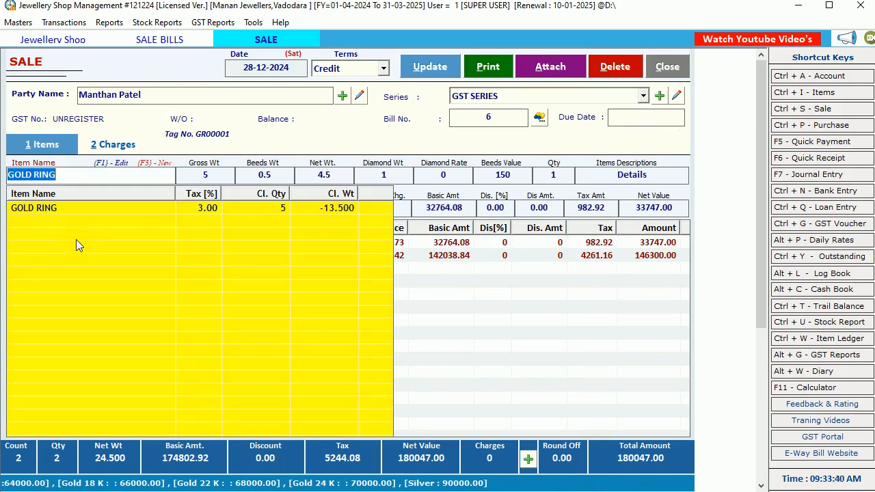
pyautogui.press('Return')
pyautogui.press('Return')
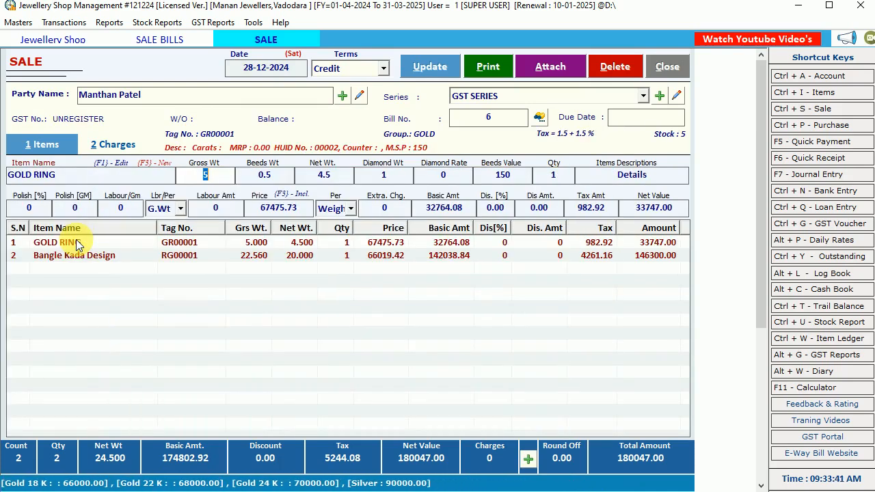
pyautogui.press('Return')
pyautogui.press('Return')
pyautogui.press('Return')
pyautogui.press('Return')
pyautogui.press('Return')
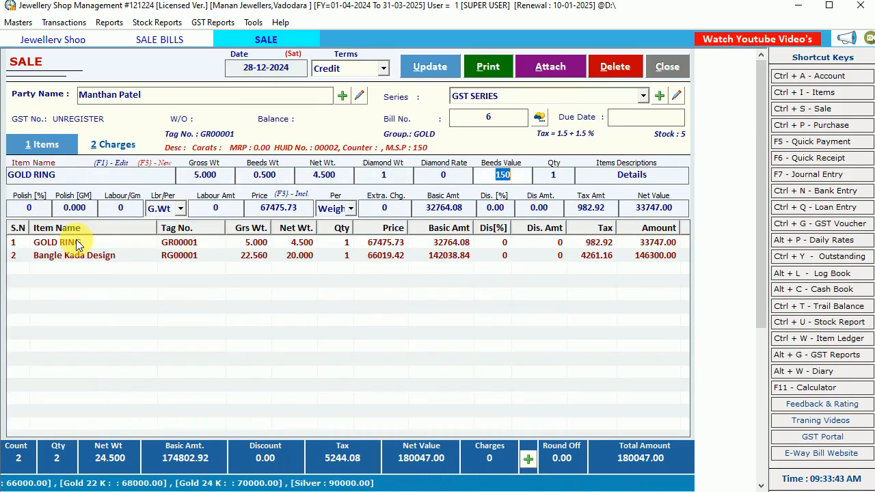
pyautogui.press('Return')
pyautogui.press('Return')
pyautogui.press('Return')
pyautogui.press('Return')
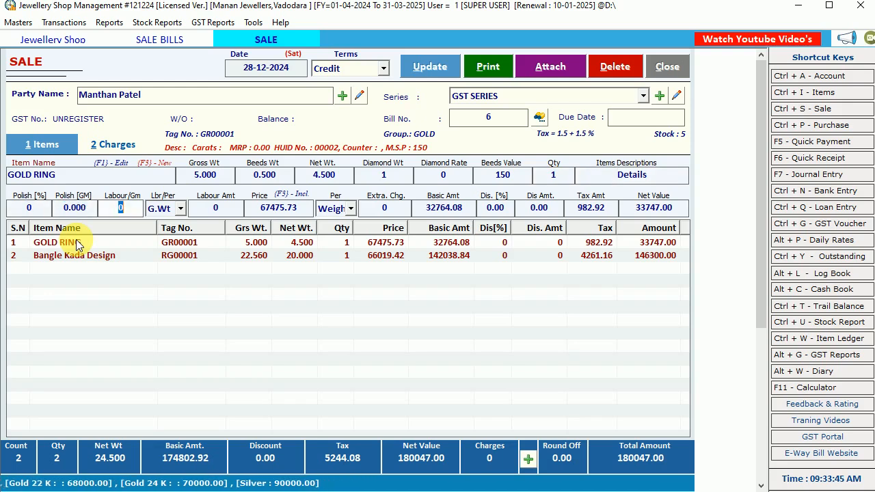
pyautogui.write('500')
pyautogui.press('Return')
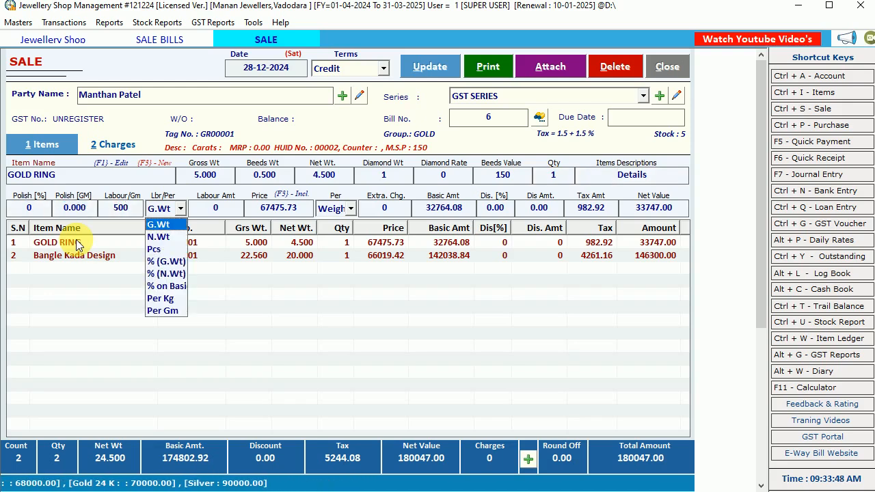
# Keep the ring's labour basis at G.Wt, accept its remaining values and write the edited line back to the bill.
pyautogui.press('Return')
pyautogui.press('Return')
pyautogui.press('Return')
pyautogui.press('Return')
pyautogui.press('Return')
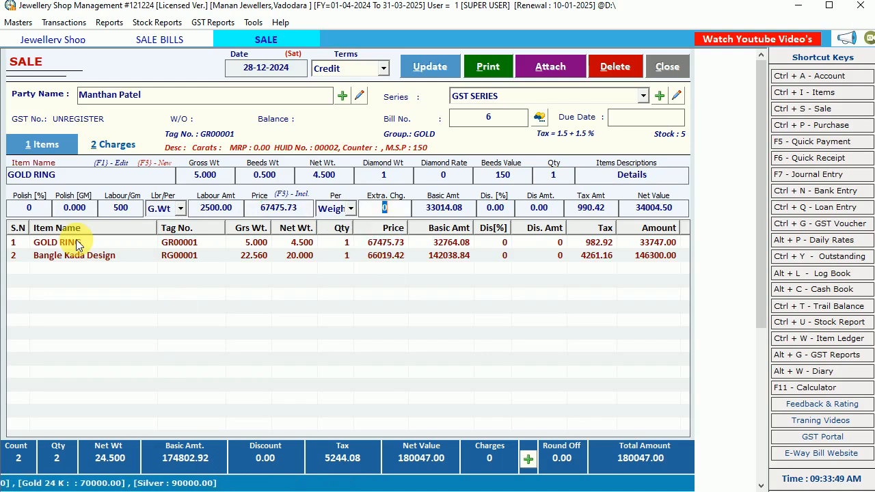
pyautogui.press('Return')
pyautogui.press('Return')
pyautogui.press('Return')
pyautogui.press('Return')
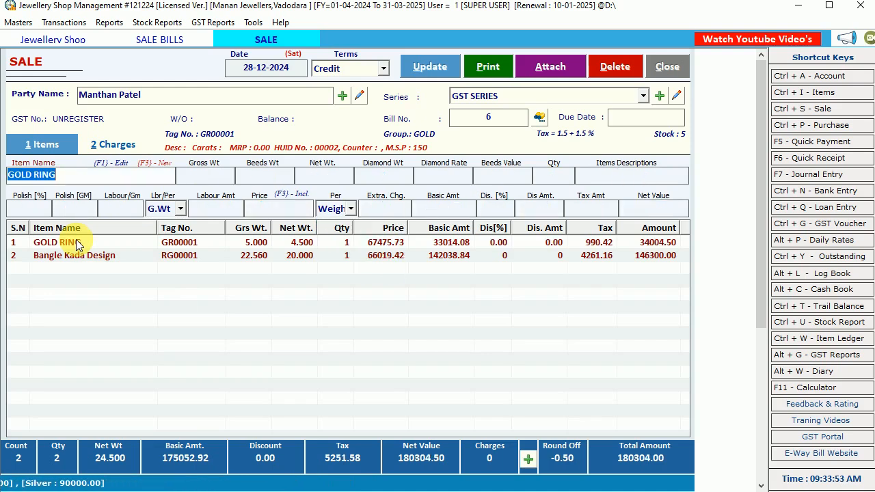
# Confirm the bill's payment options with the 50000 cash amount and save the updated sale bill without printing it.
pyautogui.click(526, 458)
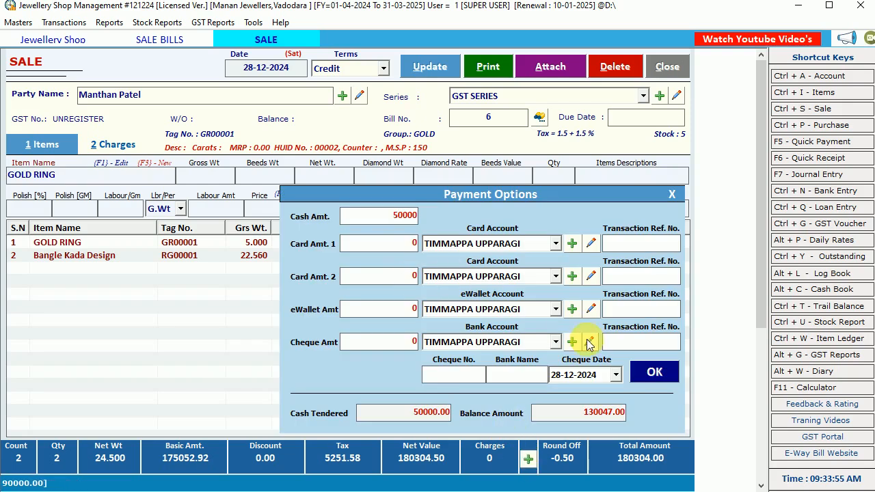
pyautogui.click(643, 370)
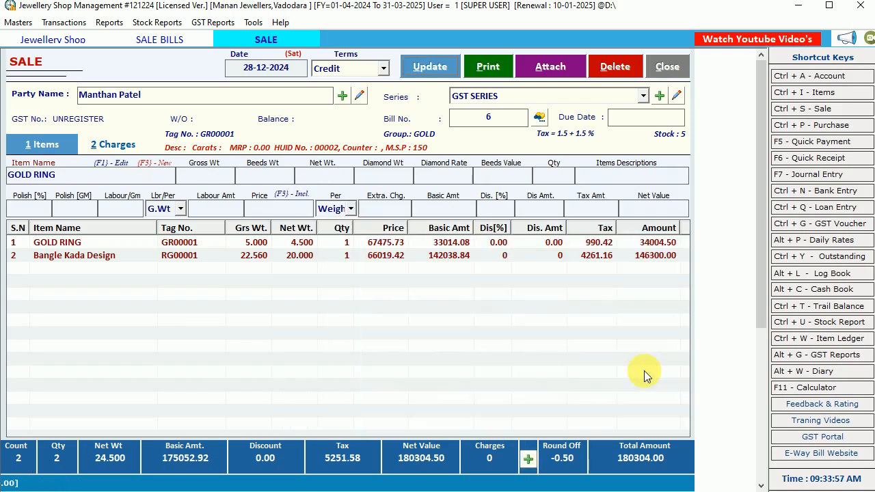
pyautogui.click(425, 68)
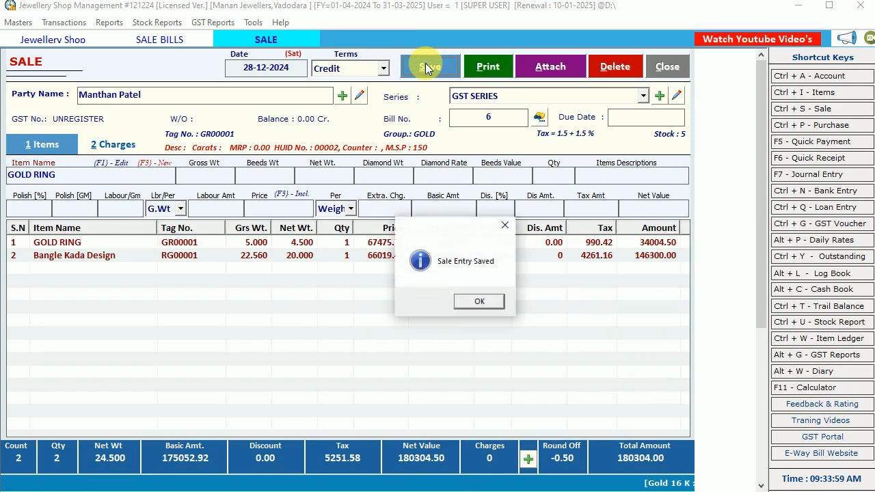
pyautogui.click(481, 298)
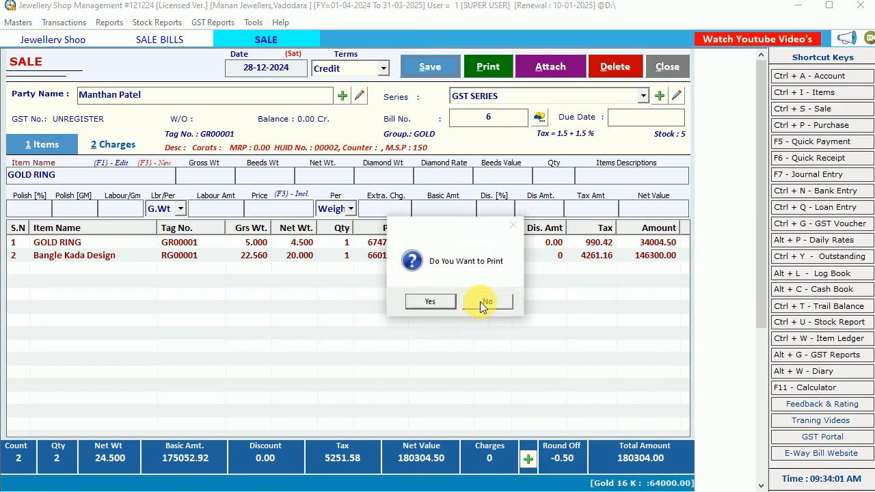
pyautogui.click(485, 301)
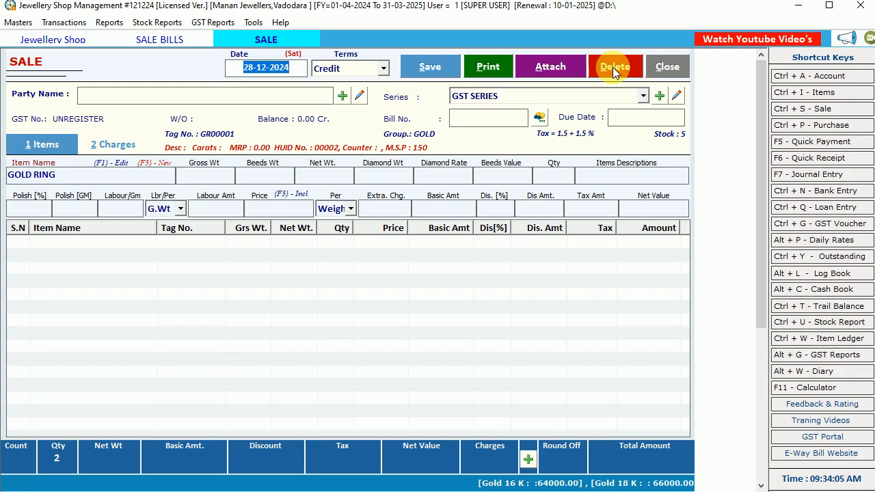
# Close the sale entry form, then refresh and close the list of sale bills.
pyautogui.click(673, 66)
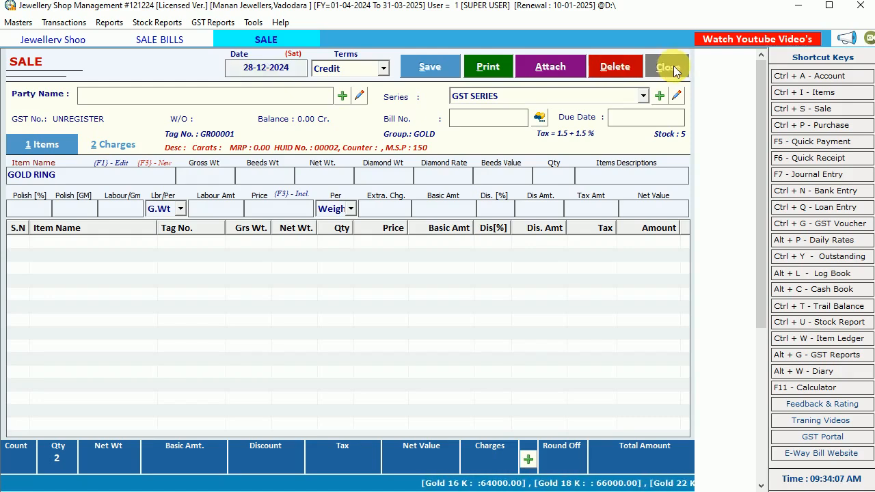
pyautogui.click(230, 66)
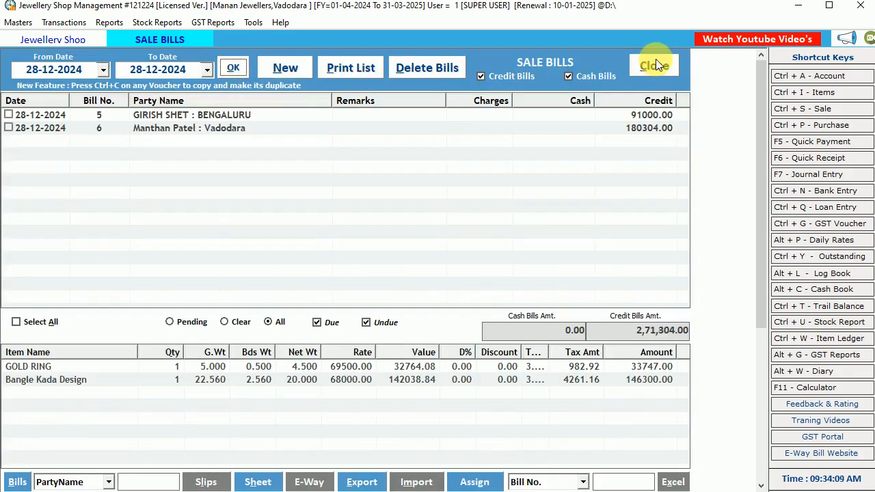
pyautogui.click(654, 63)
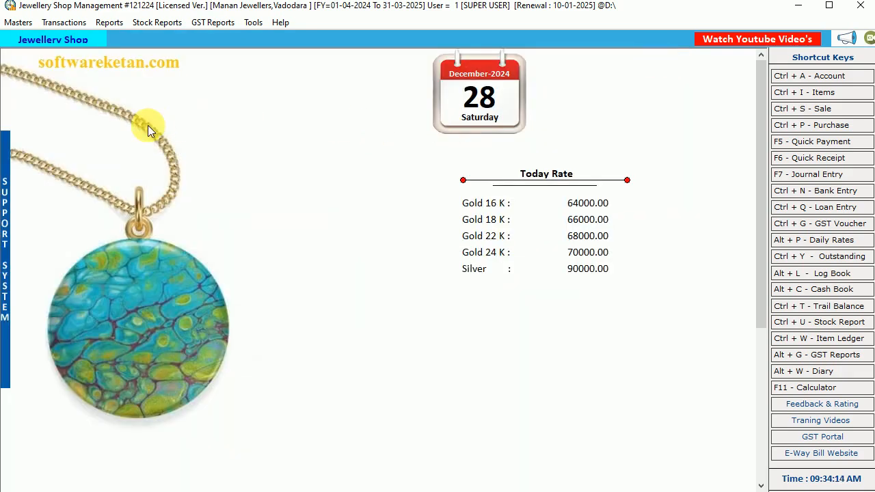
# Start a Quick Receipt transaction.
pyautogui.click(64, 22)
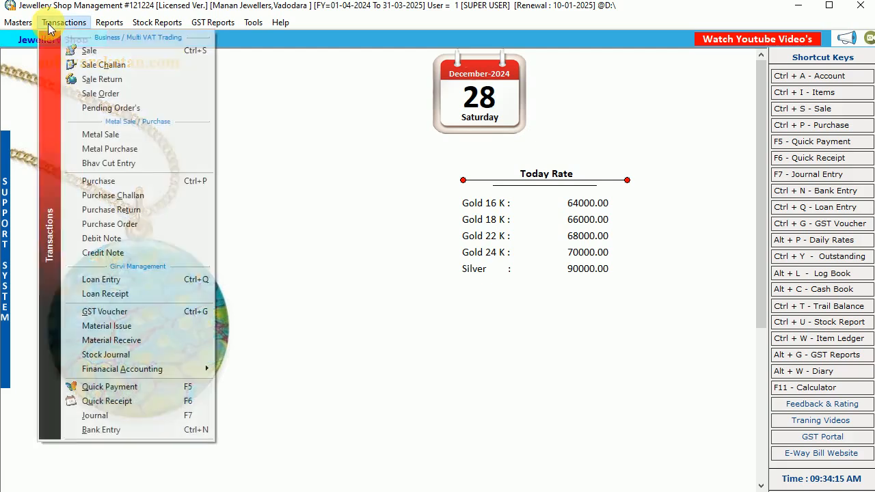
pyautogui.click(351, 140)
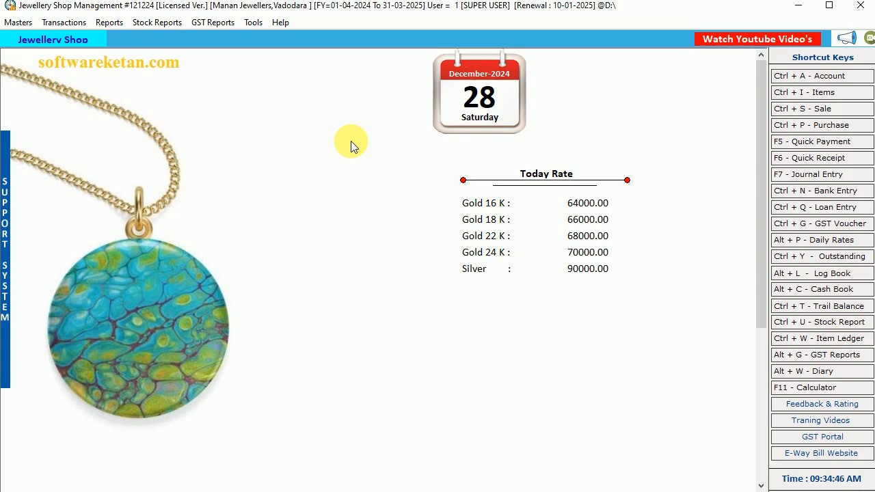
pyautogui.click(63, 22)
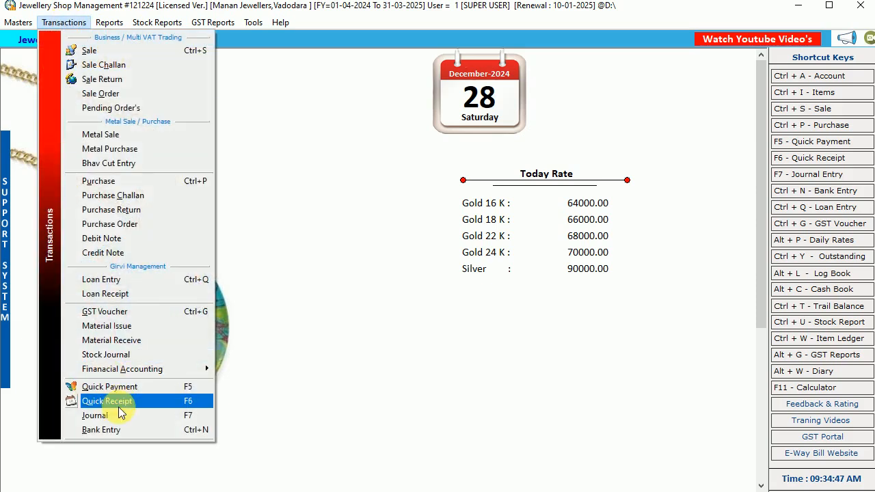